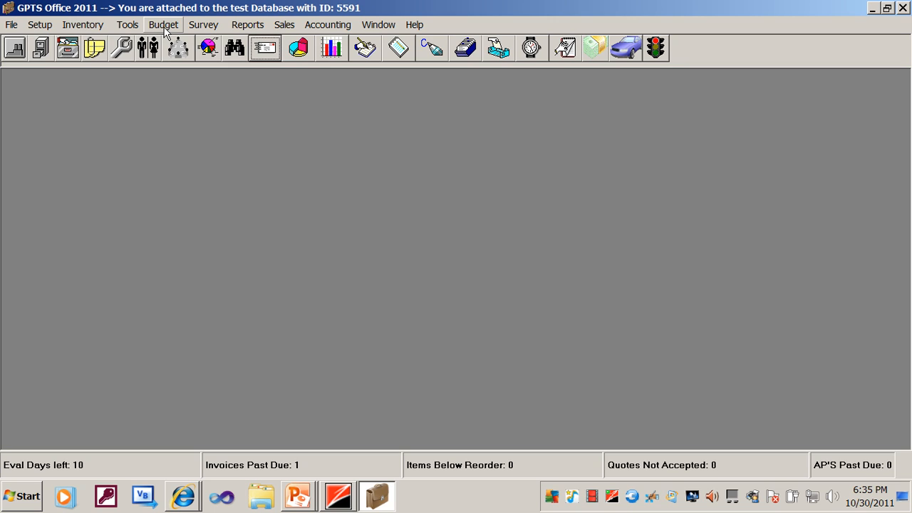
Open the budget's fund account definitions and load the fund1 account.
{"action": "left_click", "coordinate": [164, 26]}
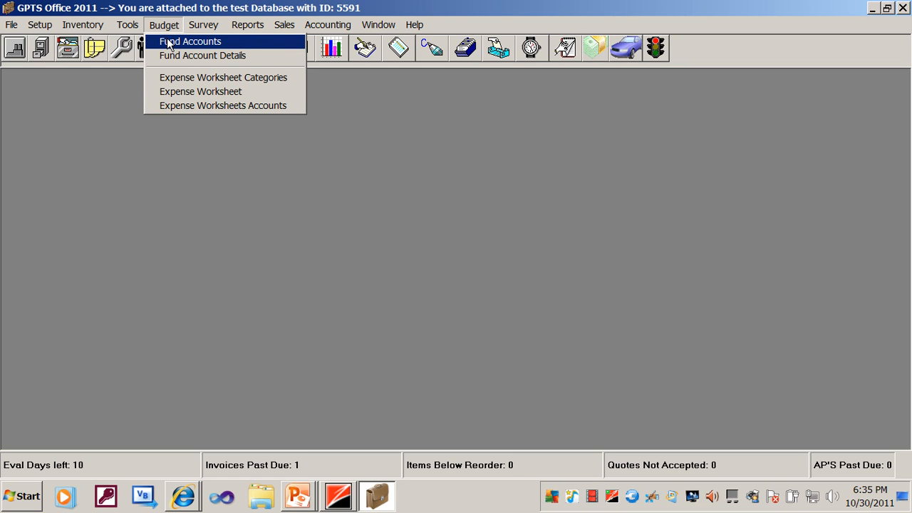
{"action": "left_click", "coordinate": [170, 42]}
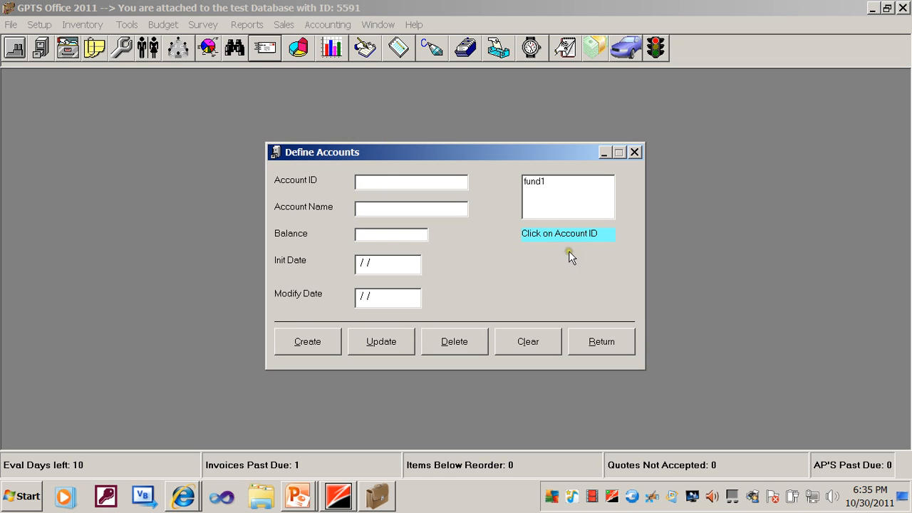
{"action": "left_click", "coordinate": [542, 183]}
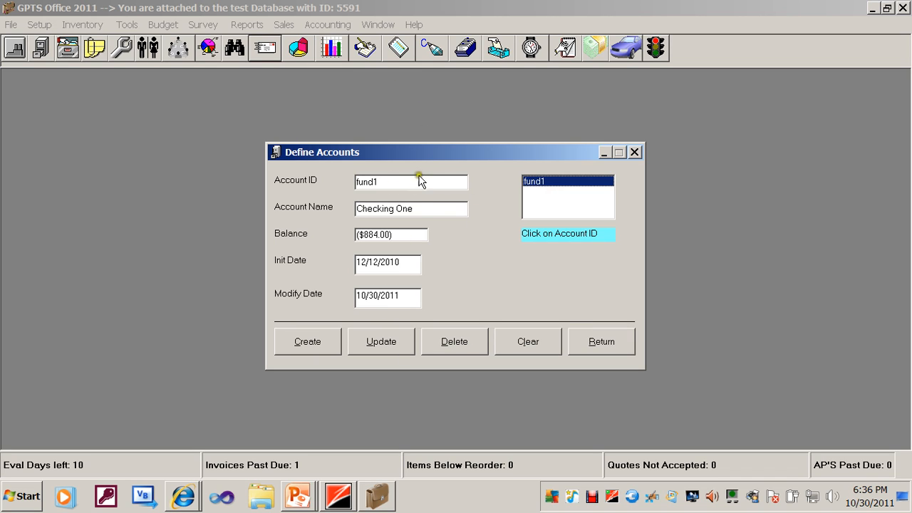
Set fund1's balance to $500.00 and update the account.
{"action": "left_click", "coordinate": [419, 231]}
{"action": "key", "text": "BackSpace"}
{"action": "key", "text": "BackSpace"}
{"action": "key", "text": "BackSpace"}
{"action": "key", "text": "BackSpace"}
{"action": "key", "text": "BackSpace"}
{"action": "key", "text": "BackSpace"}
{"action": "key", "text": "BackSpace"}
{"action": "key", "text": "BackSpace"}
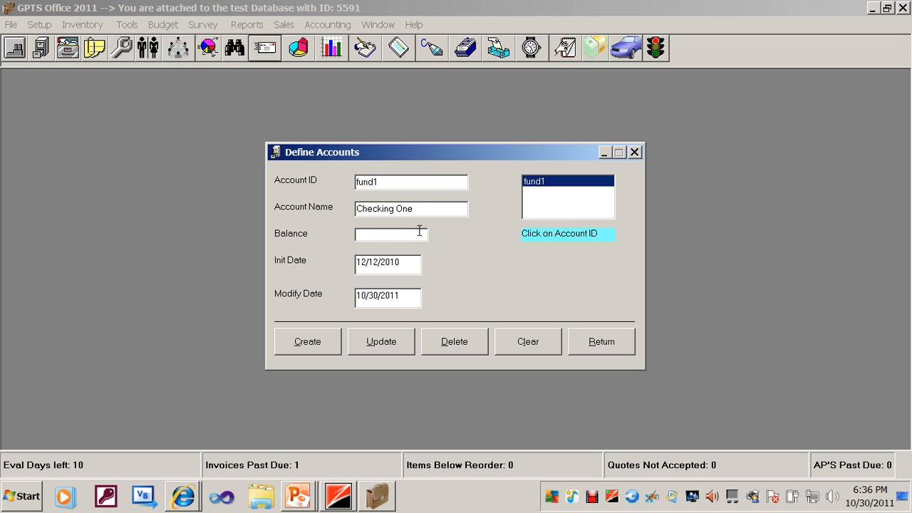
{"action": "type", "text": "500.00"}
{"action": "left_click", "coordinate": [377, 343]}
{"action": "left_click", "coordinate": [526, 302]}
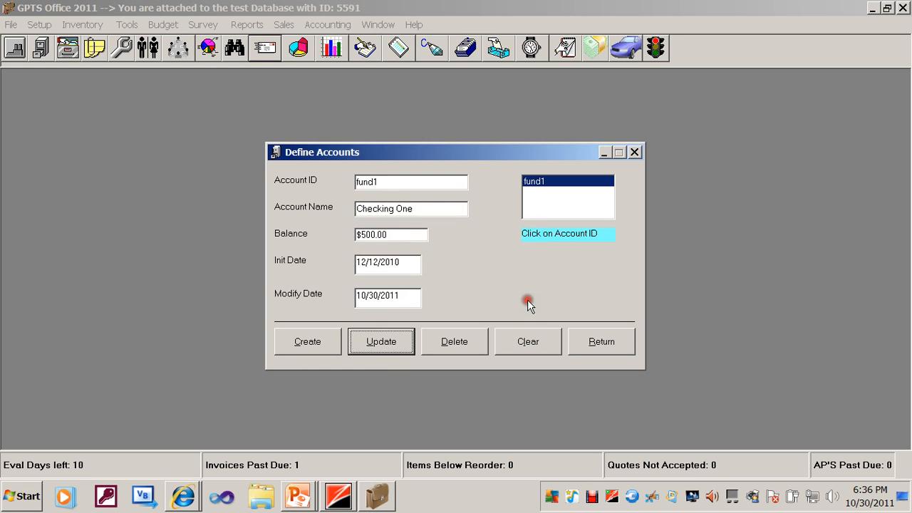
Enter fund2 as the account ID and Savings One as the account name for a new fund account.
{"action": "left_click", "coordinate": [419, 185]}
{"action": "key", "text": "BackSpace"}
{"action": "type", "text": "2"}
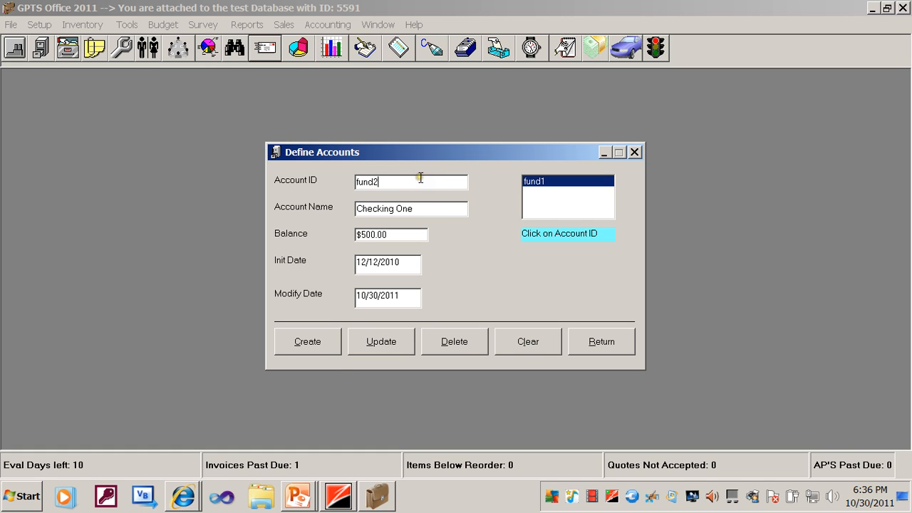
{"action": "left_click", "coordinate": [424, 208]}
{"action": "key", "text": "BackSpace"}
{"action": "key", "text": "BackSpace"}
{"action": "key", "text": "BackSpace"}
{"action": "key", "text": "BackSpace"}
{"action": "key", "text": "BackSpace"}
{"action": "key", "text": "BackSpace"}
{"action": "key", "text": "BackSpace"}
{"action": "key", "text": "BackSpace"}
{"action": "key", "text": "BackSpace"}
{"action": "key", "text": "BackSpace"}
{"action": "key", "text": "BackSpace"}
{"action": "key", "text": "BackSpace"}
{"action": "type", "text": "Savings One"}
Give fund2 a balance of $1000.00 and an init date of 10/26/2011, and create the account.
{"action": "left_click", "coordinate": [418, 234]}
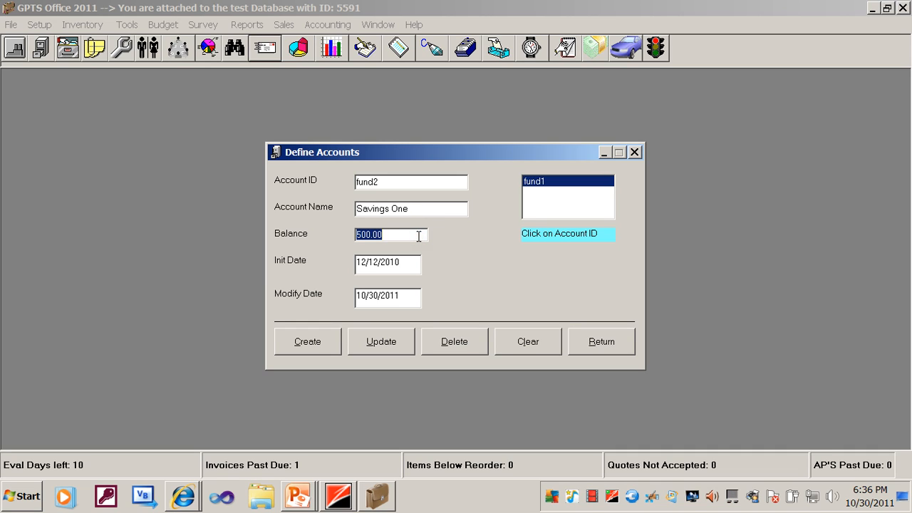
{"action": "type", "text": "1000"}
{"action": "left_click", "coordinate": [402, 265]}
{"action": "key", "text": "BackSpace"}
{"action": "key", "text": "BackSpace"}
{"action": "key", "text": "BackSpace"}
{"action": "key", "text": "BackSpace"}
{"action": "key", "text": "BackSpace"}
{"action": "key", "text": "BackSpace"}
{"action": "key", "text": "BackSpace"}
{"action": "key", "text": "BackSpace"}
{"action": "type", "text": "10/2"}
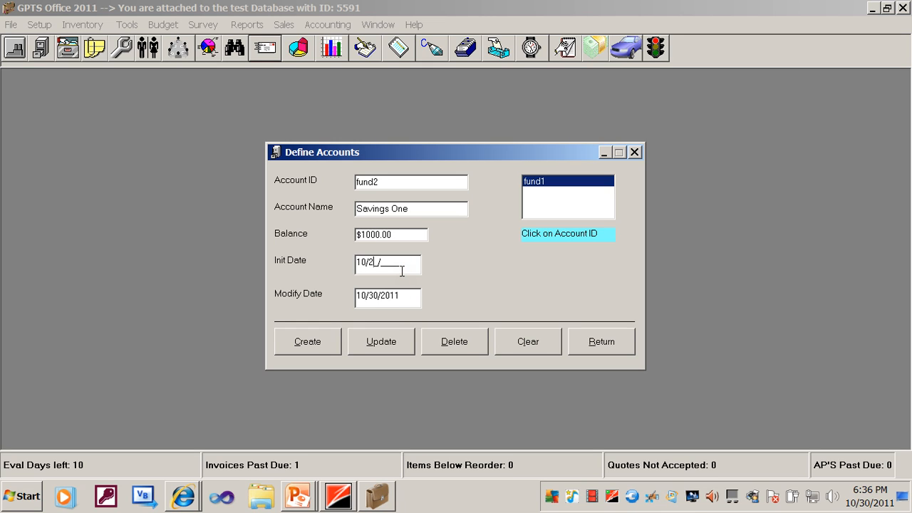
{"action": "type", "text": "6/2011"}
{"action": "left_click", "coordinate": [323, 341]}
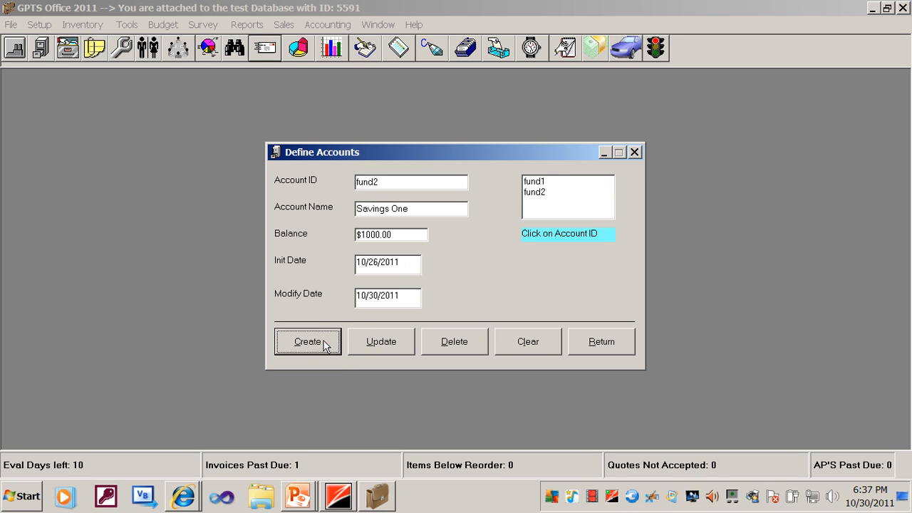
Set the init date of the fund1 account to 10/26/2011 and update the account.
{"action": "left_click", "coordinate": [537, 193]}
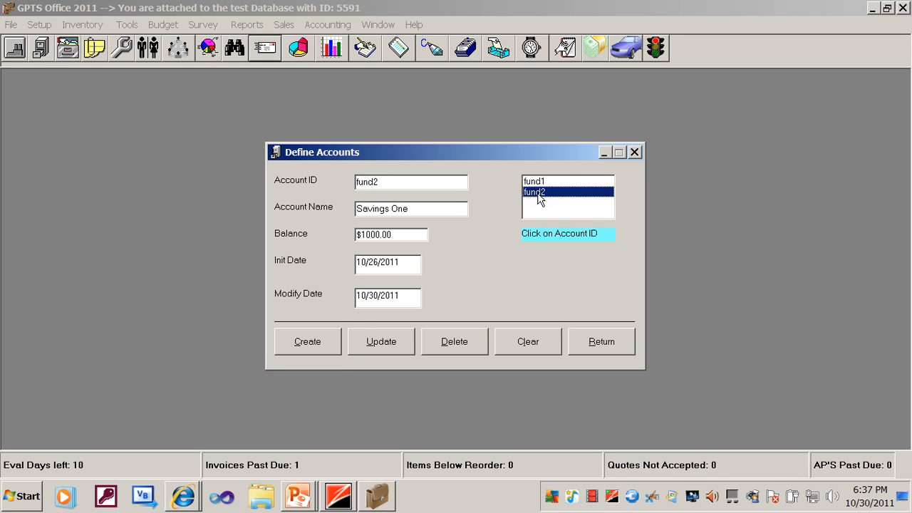
{"action": "left_click", "coordinate": [534, 182]}
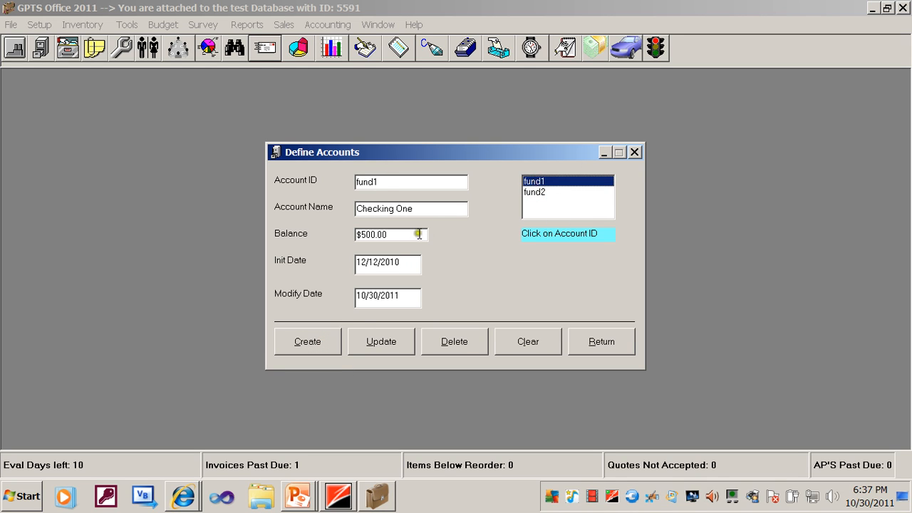
{"action": "left_click", "coordinate": [414, 261]}
{"action": "key", "text": "BackSpace"}
{"action": "key", "text": "BackSpace"}
{"action": "key", "text": "BackSpace"}
{"action": "key", "text": "BackSpace"}
{"action": "key", "text": "BackSpace"}
{"action": "key", "text": "BackSpace"}
{"action": "key", "text": "BackSpace"}
{"action": "key", "text": "BackSpace"}
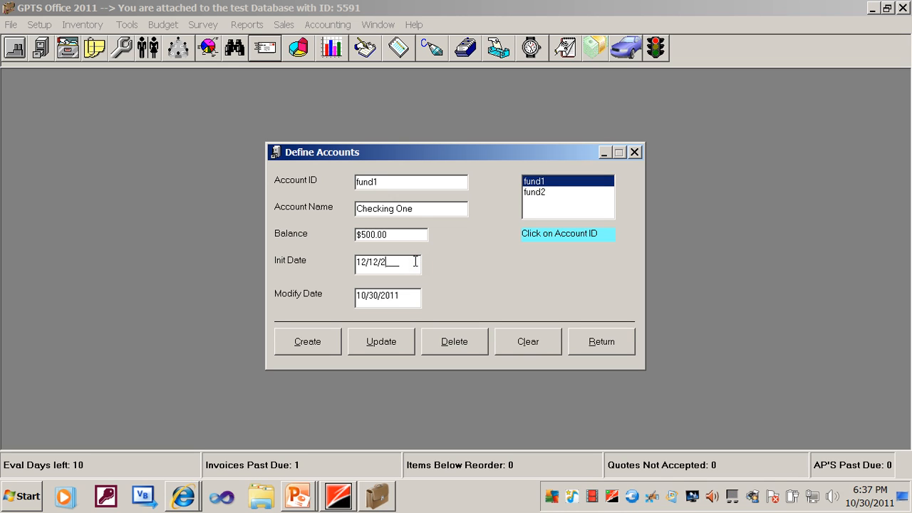
{"action": "type", "text": "10/26/2011"}
{"action": "left_click", "coordinate": [381, 334]}
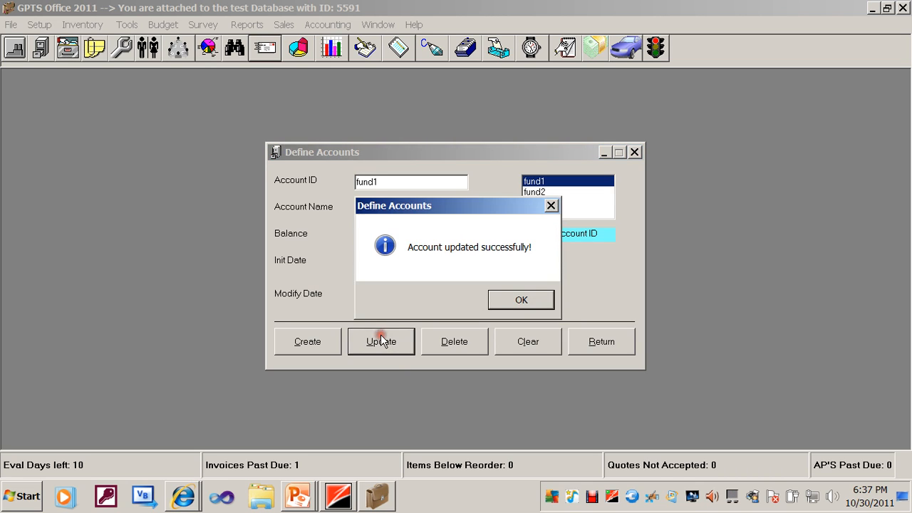
{"action": "left_click", "coordinate": [499, 300]}
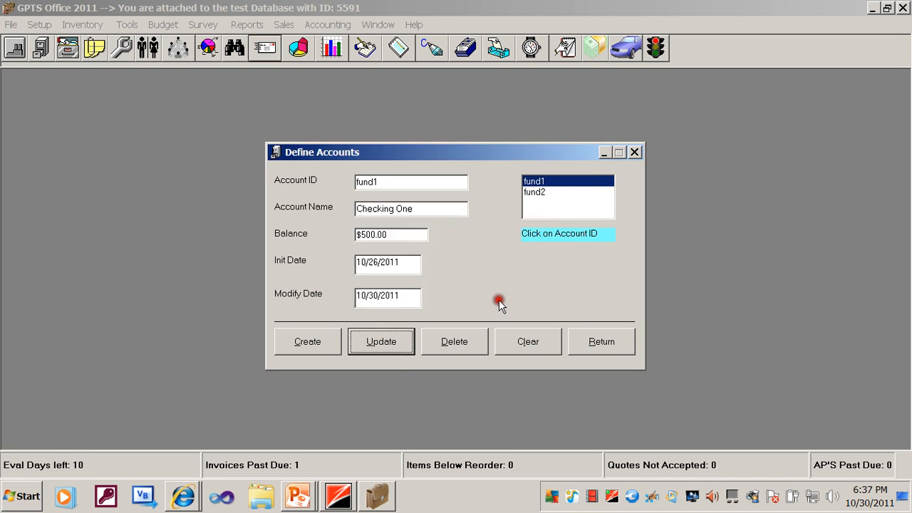
Review the stored details of fund1 and fund2, and close the account definitions.
{"action": "left_click", "coordinate": [536, 182]}
{"action": "left_click", "coordinate": [539, 192]}
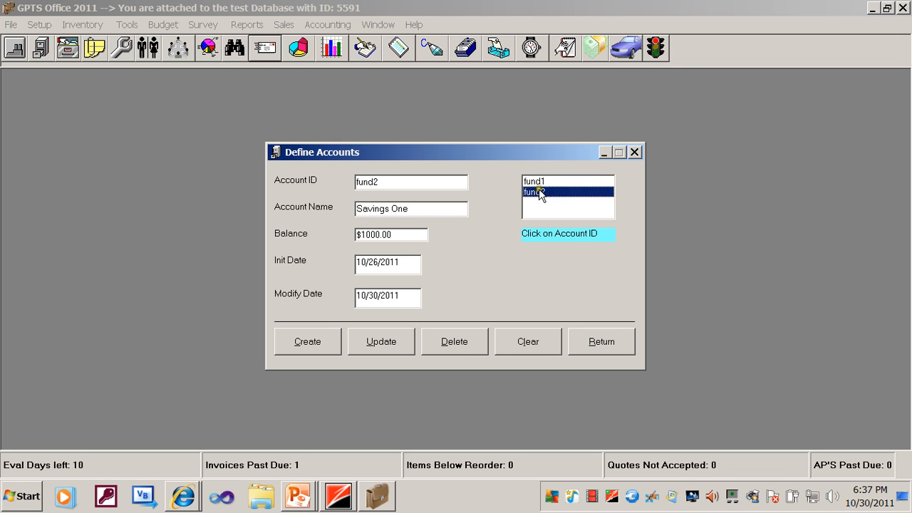
{"action": "left_click", "coordinate": [536, 182]}
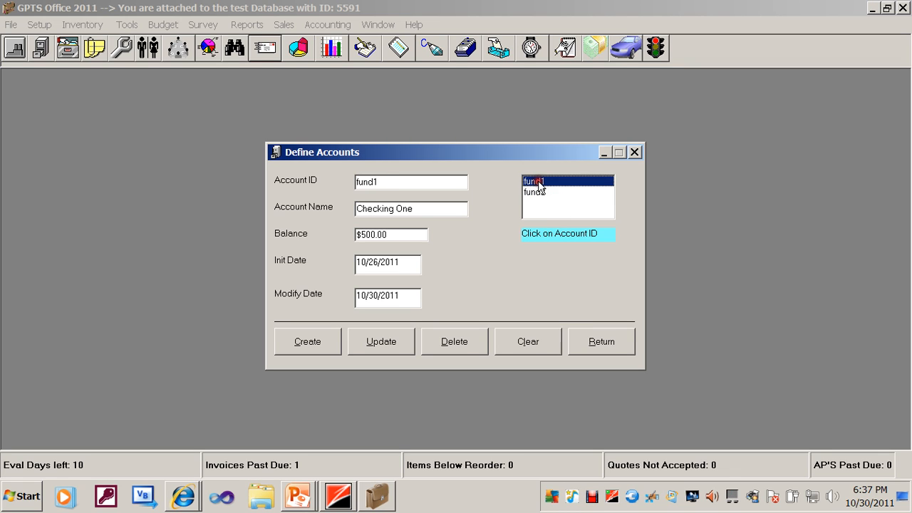
{"action": "left_click", "coordinate": [601, 342]}
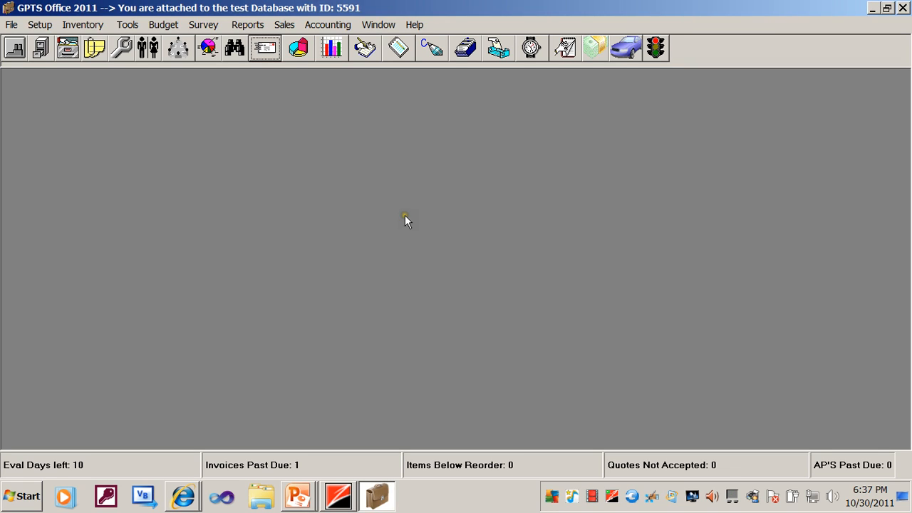
View the fund account details, select the Checking One transaction line, and close the details.
{"action": "left_click", "coordinate": [157, 26]}
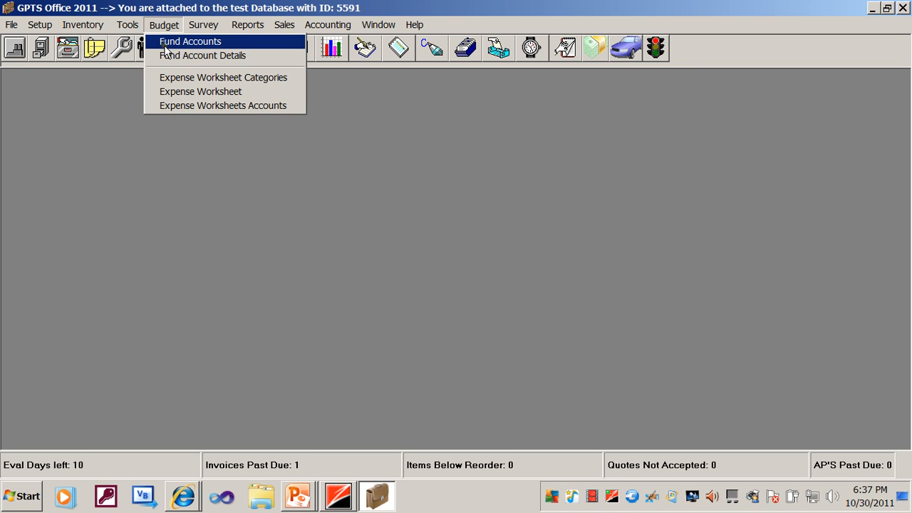
{"action": "left_click", "coordinate": [168, 57]}
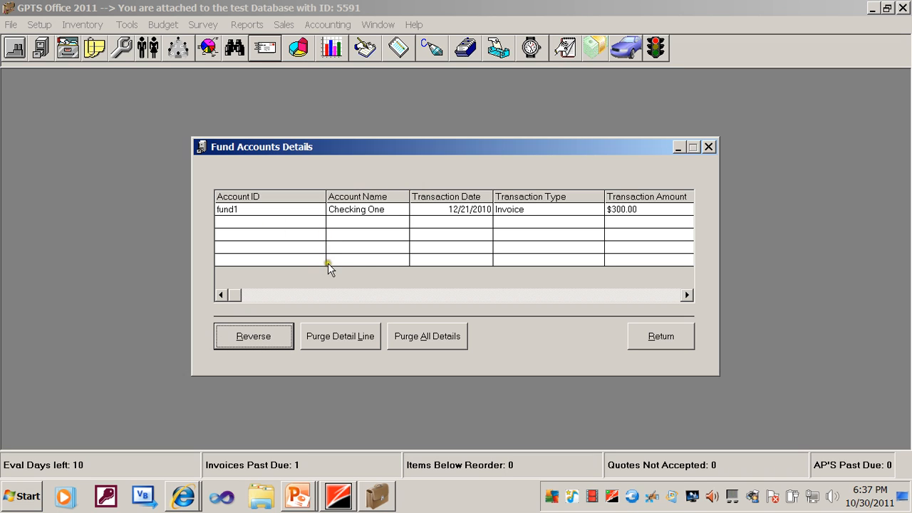
{"action": "left_click", "coordinate": [350, 210]}
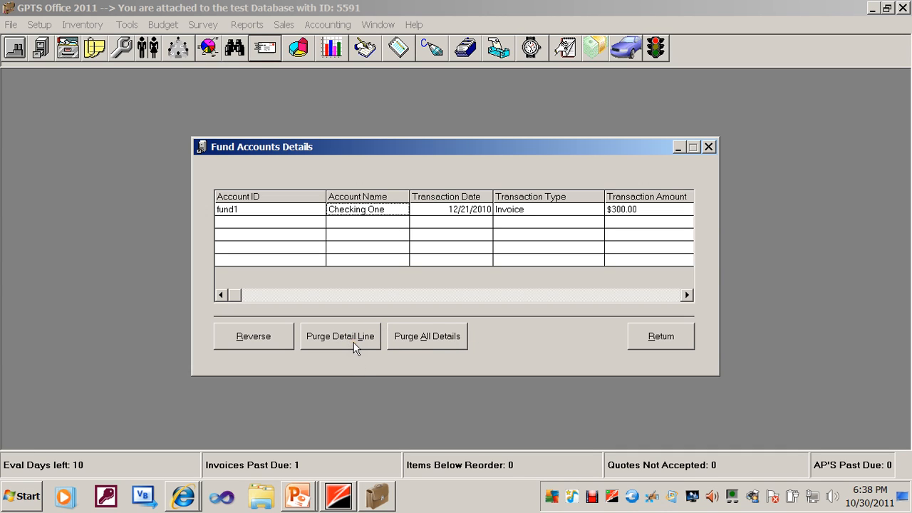
{"action": "left_click", "coordinate": [658, 345]}
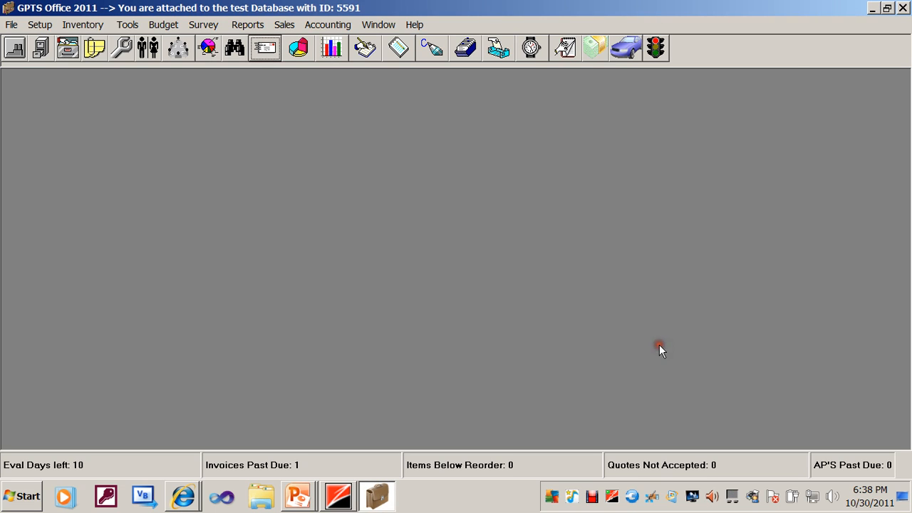
{"action": "left_click", "coordinate": [312, 502]}
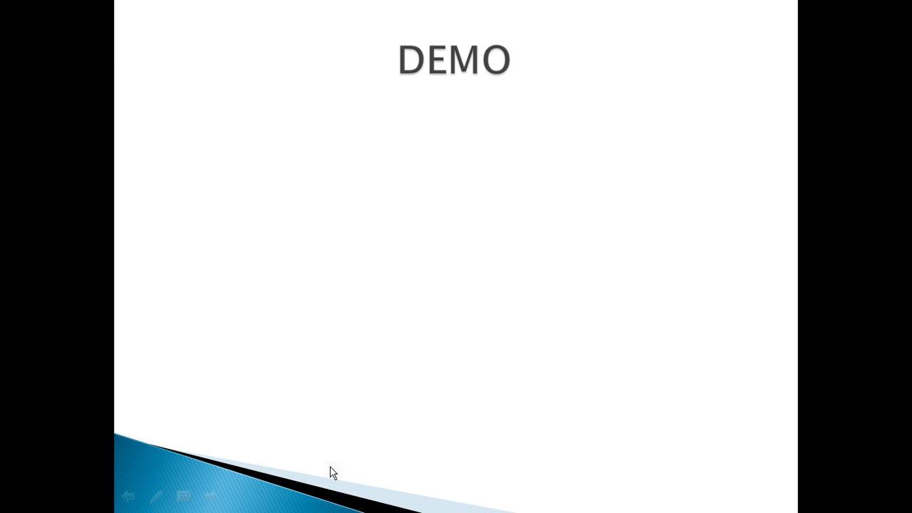
{"action": "key", "text": "super"}
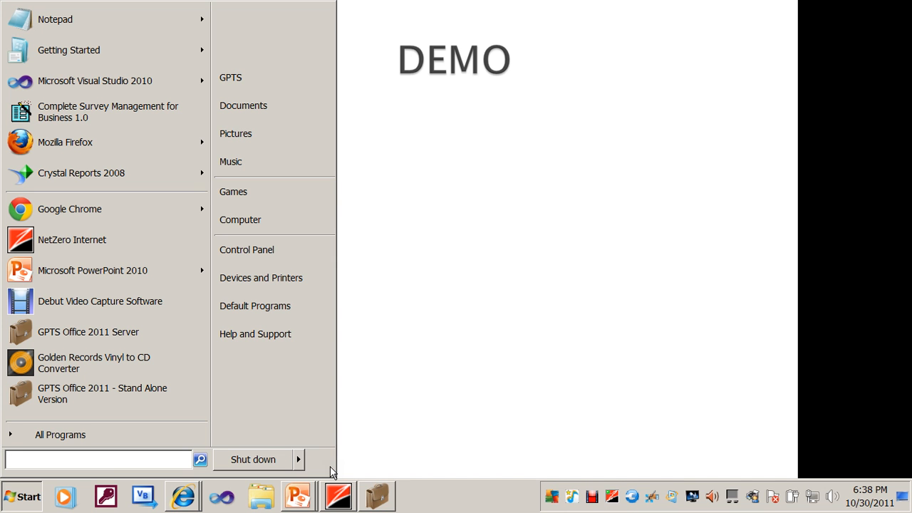
{"action": "left_click", "coordinate": [387, 506]}
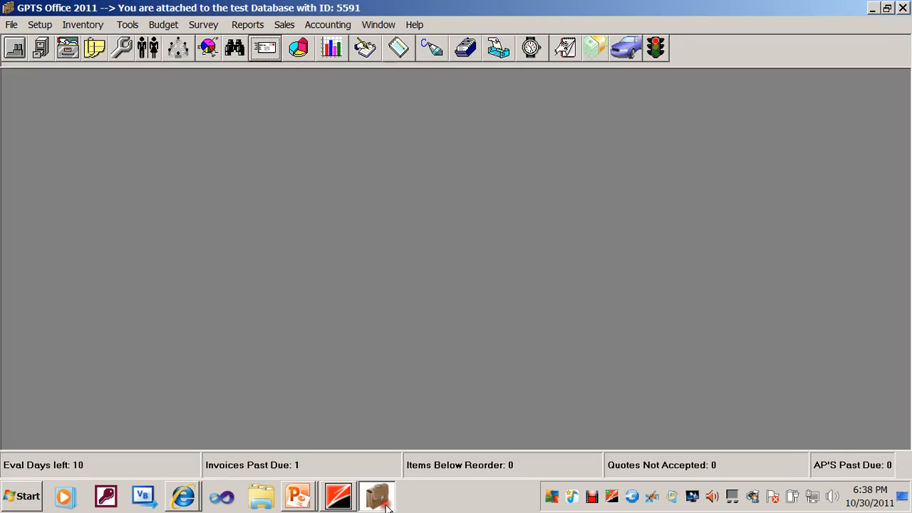
Open Direct Sales, load the existing sales receipt, and preview it.
{"action": "left_click", "coordinate": [299, 49]}
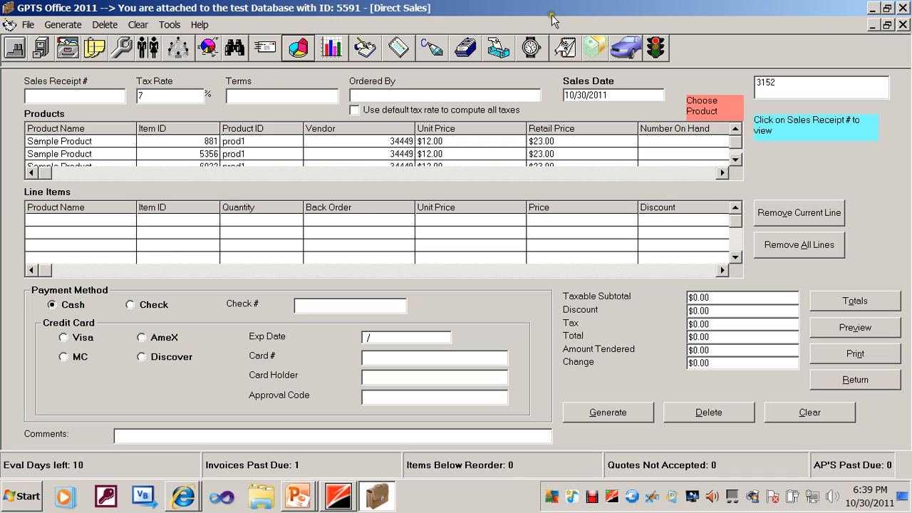
{"action": "left_click", "coordinate": [779, 84]}
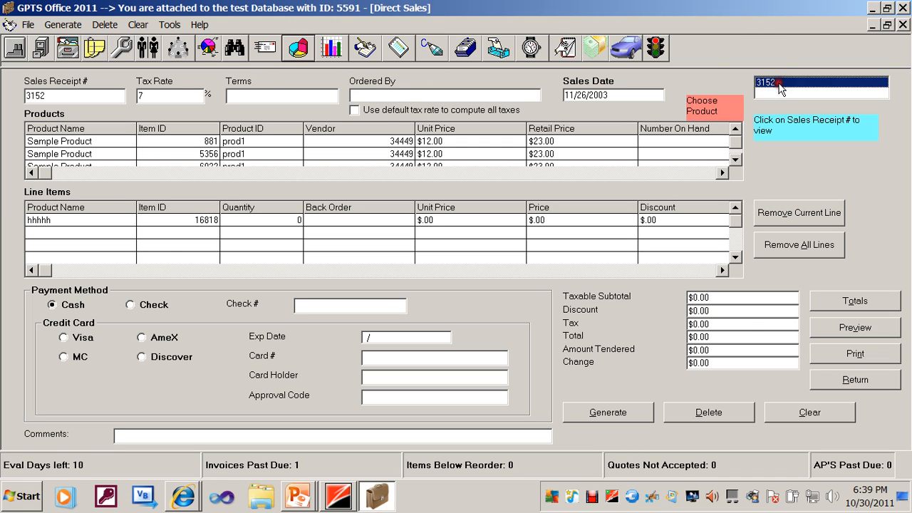
{"action": "left_click", "coordinate": [832, 328]}
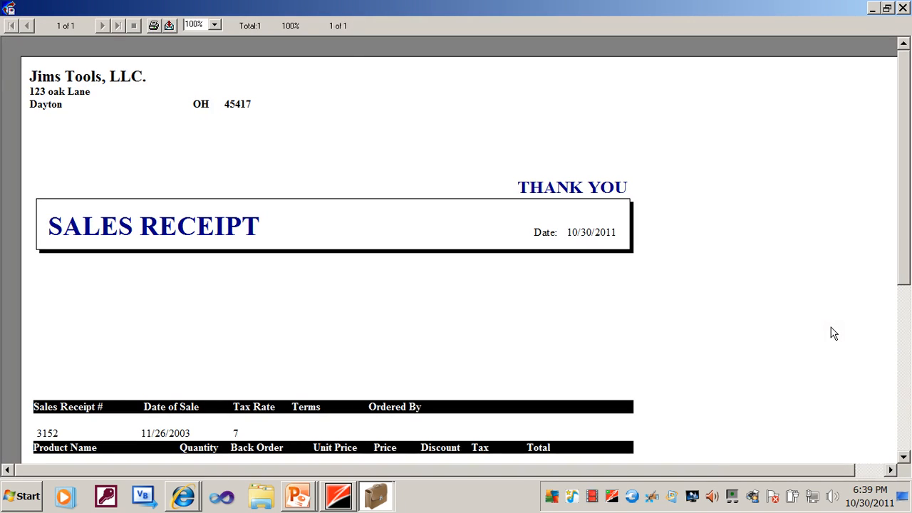
Set the receipt preview's zoom to 75%, examine the page from its header to its footer, and close the preview.
{"action": "left_click", "coordinate": [907, 428]}
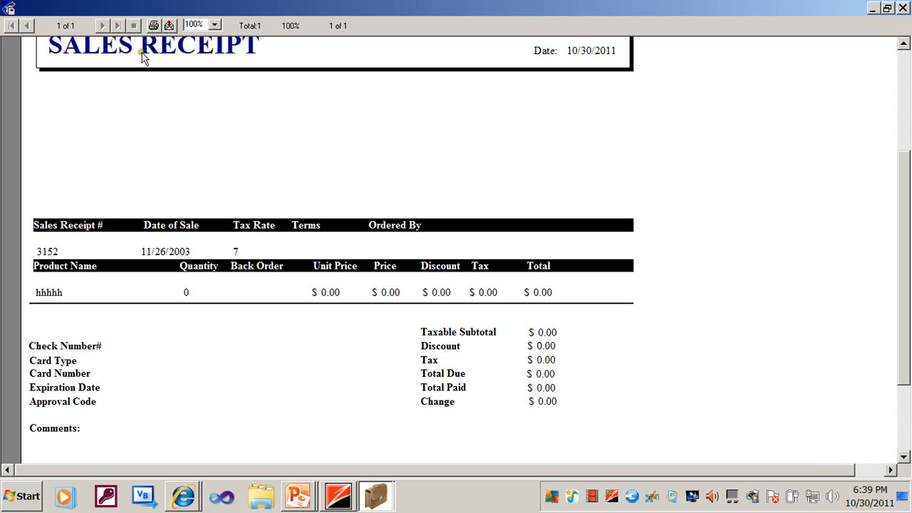
{"action": "left_click", "coordinate": [216, 25]}
{"action": "left_click", "coordinate": [205, 76]}
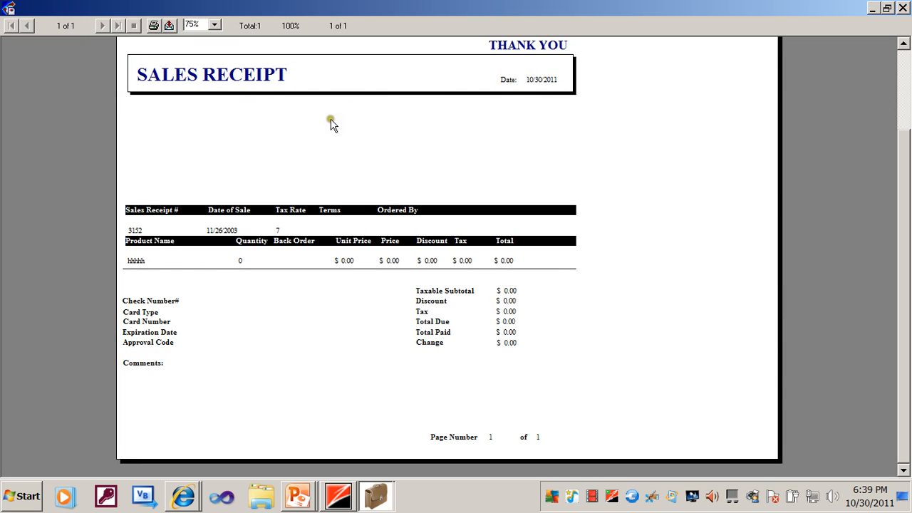
{"action": "left_click", "coordinate": [904, 46]}
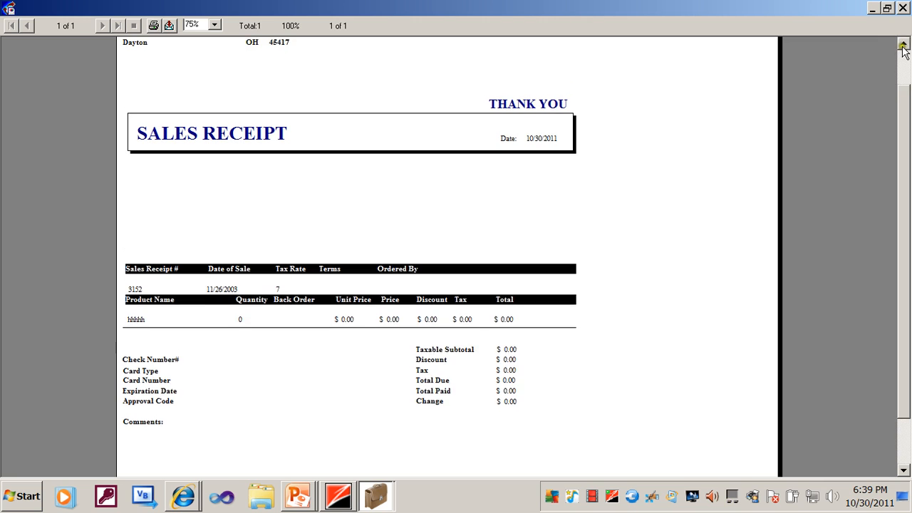
{"action": "left_click", "coordinate": [904, 46]}
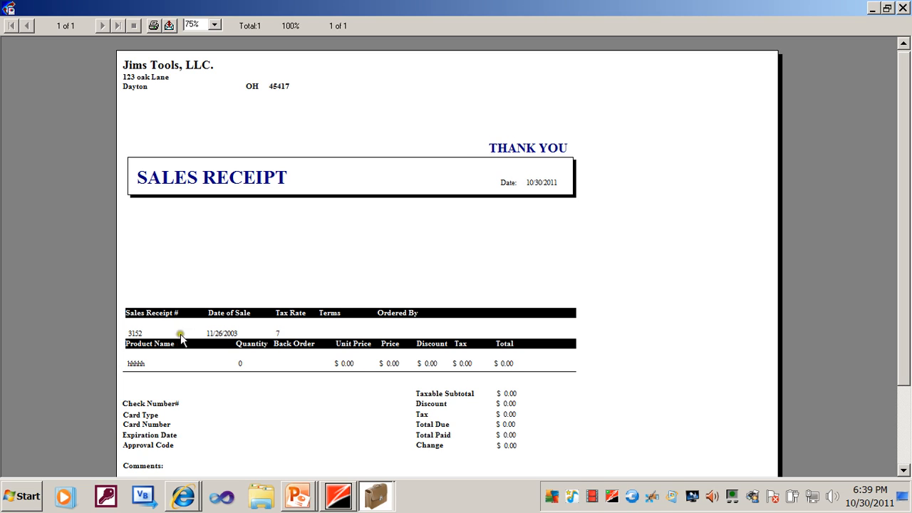
{"action": "left_click", "coordinate": [904, 471]}
{"action": "left_click", "coordinate": [904, 471]}
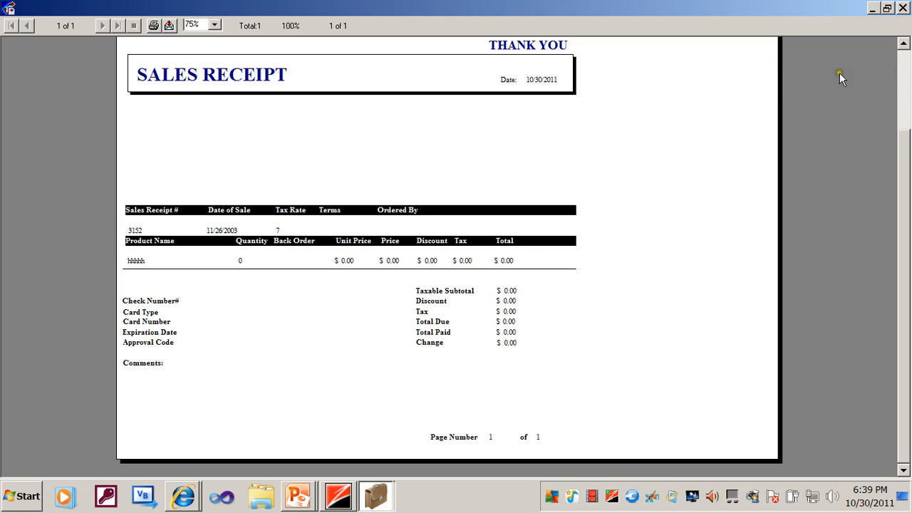
{"action": "left_click", "coordinate": [904, 7]}
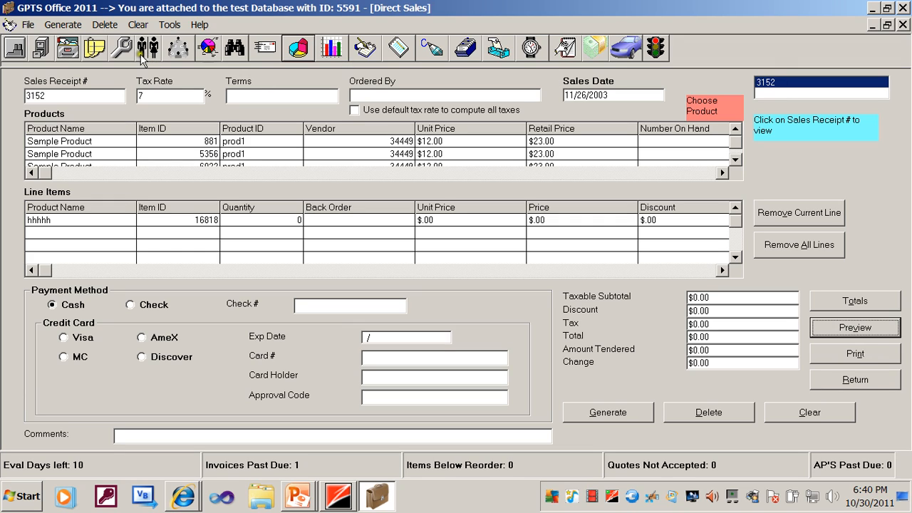
Activate system-generated sales receipt numbers and clear the existing sales receipt number from the form.
{"action": "left_click", "coordinate": [170, 25]}
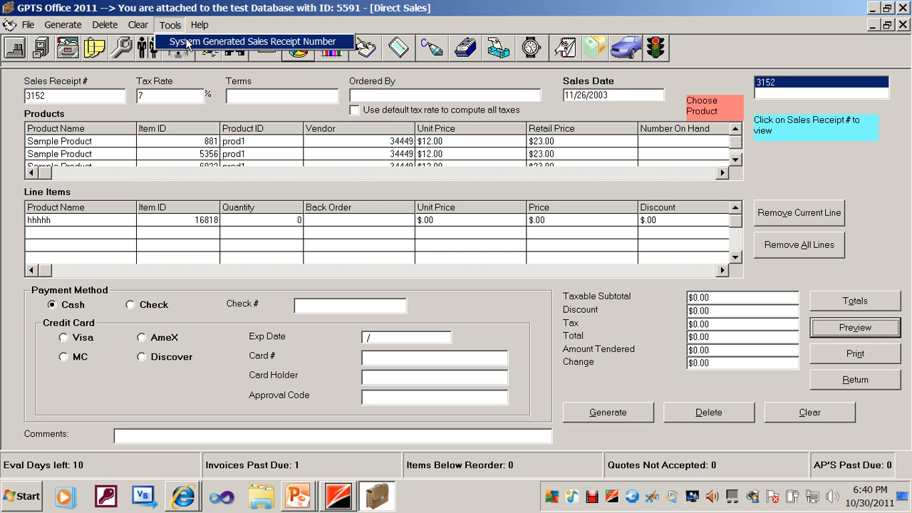
{"action": "left_click", "coordinate": [187, 43]}
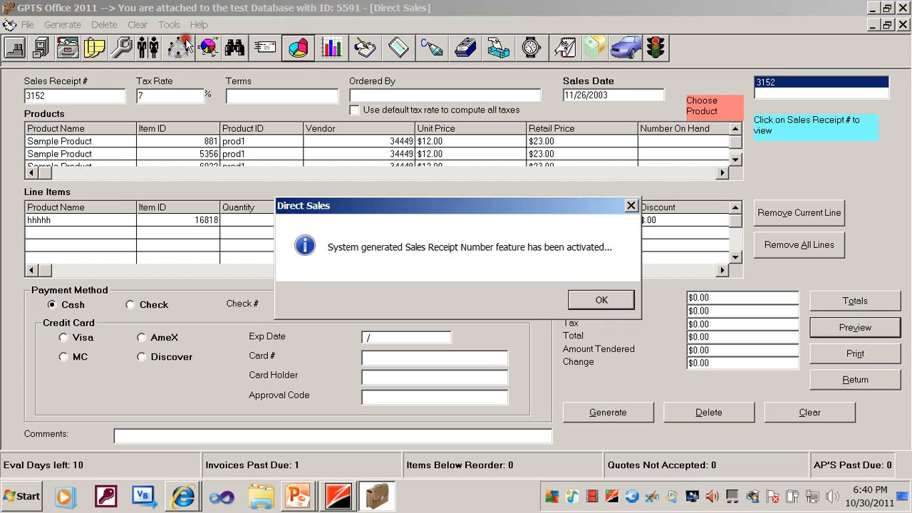
{"action": "left_click", "coordinate": [581, 298]}
{"action": "left_click", "coordinate": [582, 301]}
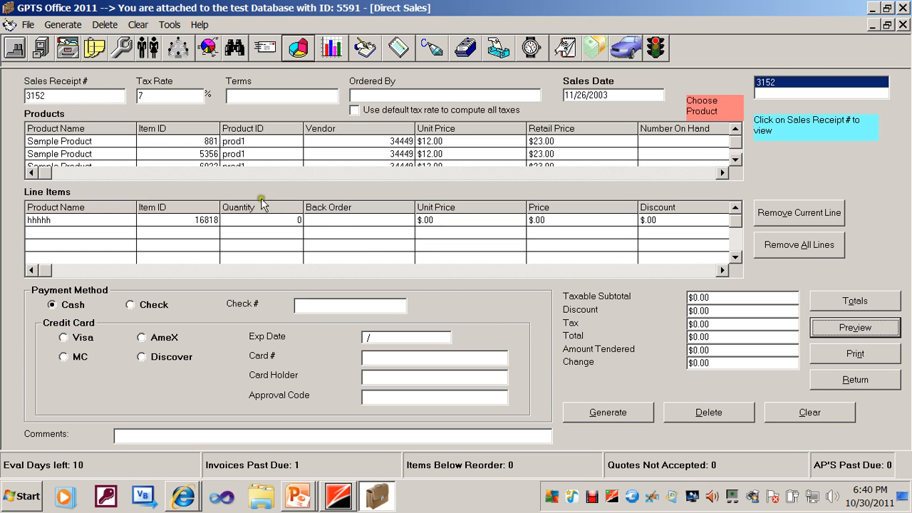
{"action": "left_click", "coordinate": [97, 96]}
{"action": "key", "text": "BackSpace"}
{"action": "key", "text": "BackSpace"}
{"action": "key", "text": "BackSpace"}
{"action": "key", "text": "BackSpace"}
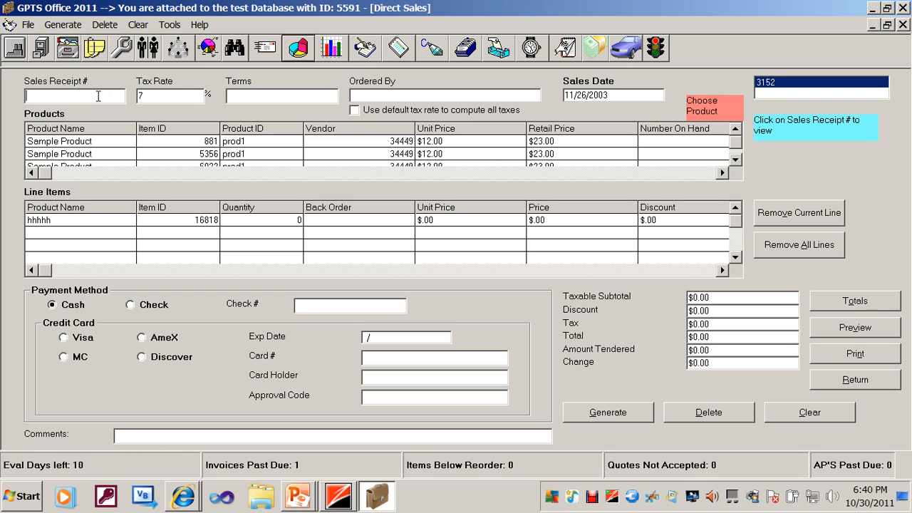
Set the sale's tax rate to 0, its terms to CASH, and Ordered By to JHG.
{"action": "left_click", "coordinate": [187, 96]}
{"action": "type", "text": "0"}
{"action": "left_click", "coordinate": [297, 98]}
{"action": "type", "text": "CASH"}
{"action": "left_click", "coordinate": [422, 95]}
{"action": "type", "text": "JHG"}
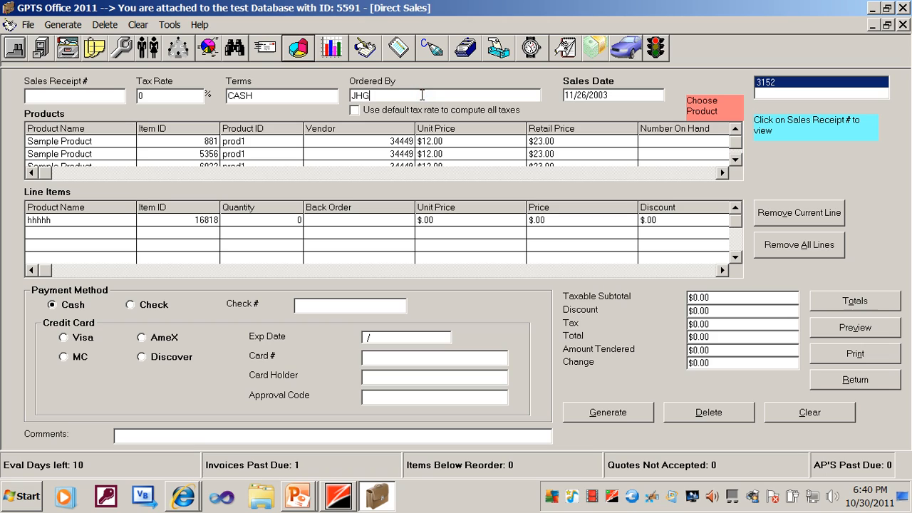
Set the sales date to 10/30/2011 and check that system-generated receipt numbering is enabled.
{"action": "left_click", "coordinate": [644, 95]}
{"action": "key", "text": "BackSpace"}
{"action": "key", "text": "BackSpace"}
{"action": "key", "text": "BackSpace"}
{"action": "key", "text": "BackSpace"}
{"action": "key", "text": "BackSpace"}
{"action": "type", "text": "10/2"}
{"action": "key", "text": "BackSpace"}
{"action": "type", "text": "30/2011"}
{"action": "left_click", "coordinate": [170, 25]}
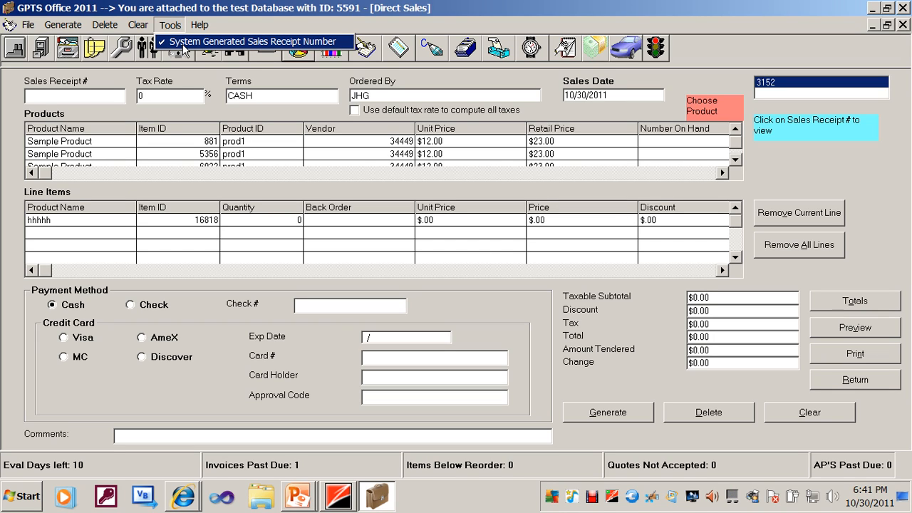
{"action": "left_click", "coordinate": [98, 100]}
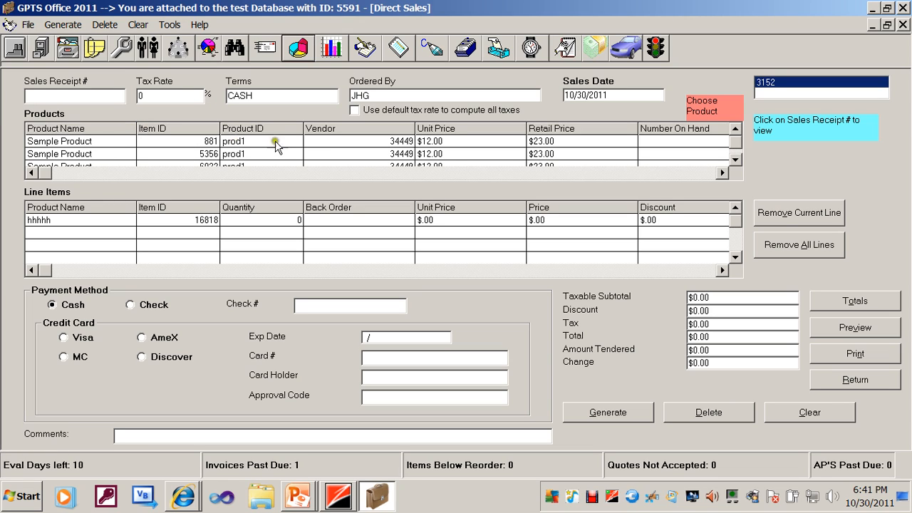
Find the Sample Product with item ID 16818 in the product list and add it to the line items.
{"action": "left_click", "coordinate": [736, 161]}
{"action": "left_click", "coordinate": [736, 161]}
{"action": "left_click", "coordinate": [736, 161]}
{"action": "left_click", "coordinate": [736, 161]}
{"action": "left_click", "coordinate": [737, 161]}
{"action": "left_click", "coordinate": [736, 161]}
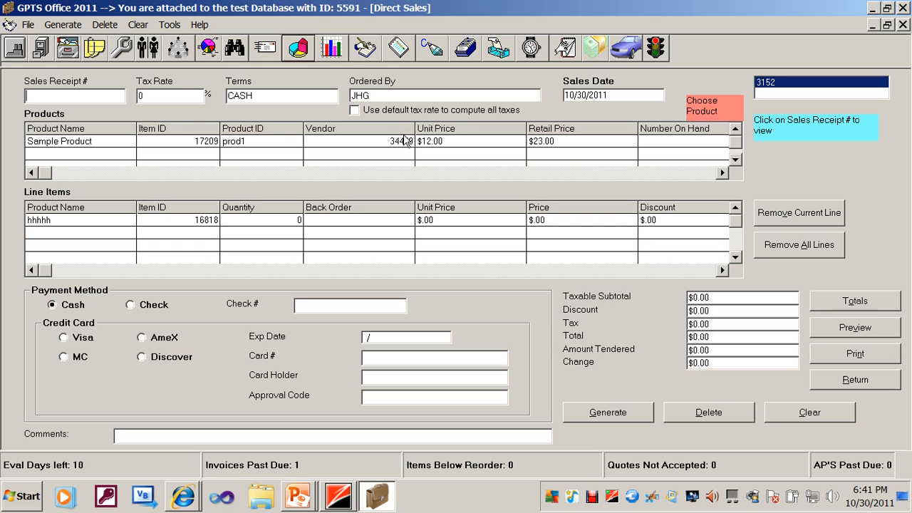
{"action": "left_click", "coordinate": [556, 175]}
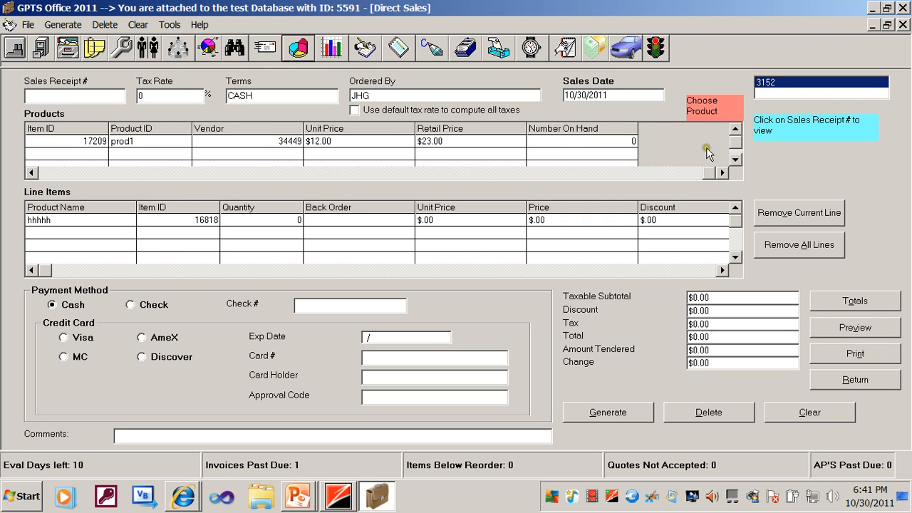
{"action": "left_click", "coordinate": [738, 130]}
{"action": "left_click", "coordinate": [738, 131]}
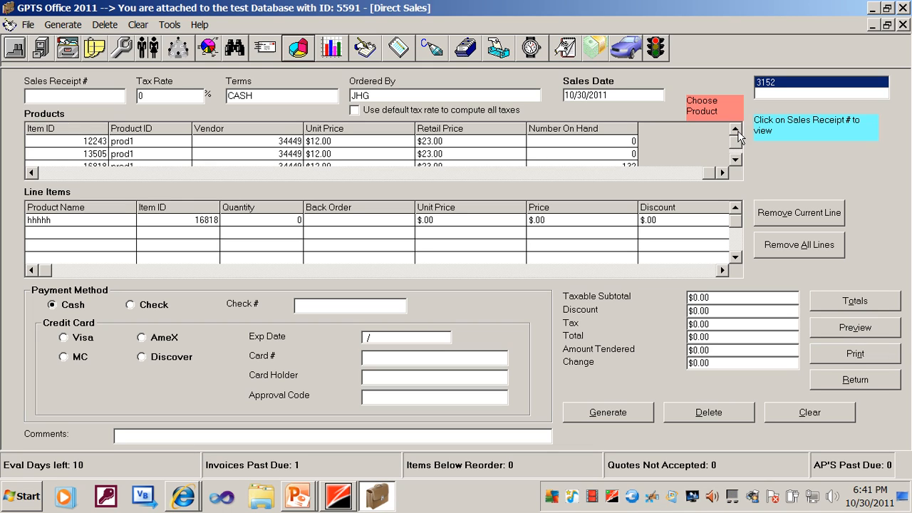
{"action": "left_click", "coordinate": [736, 160]}
{"action": "left_click", "coordinate": [736, 161]}
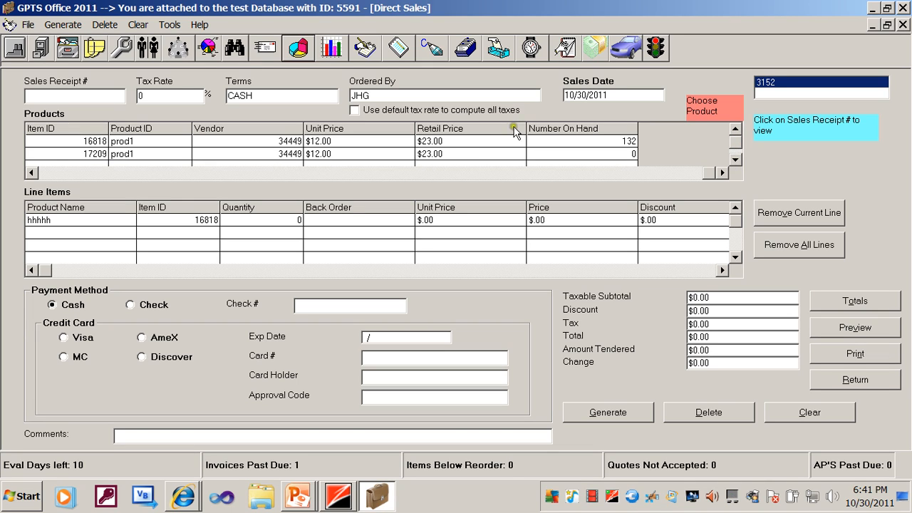
{"action": "double_click", "coordinate": [113, 142]}
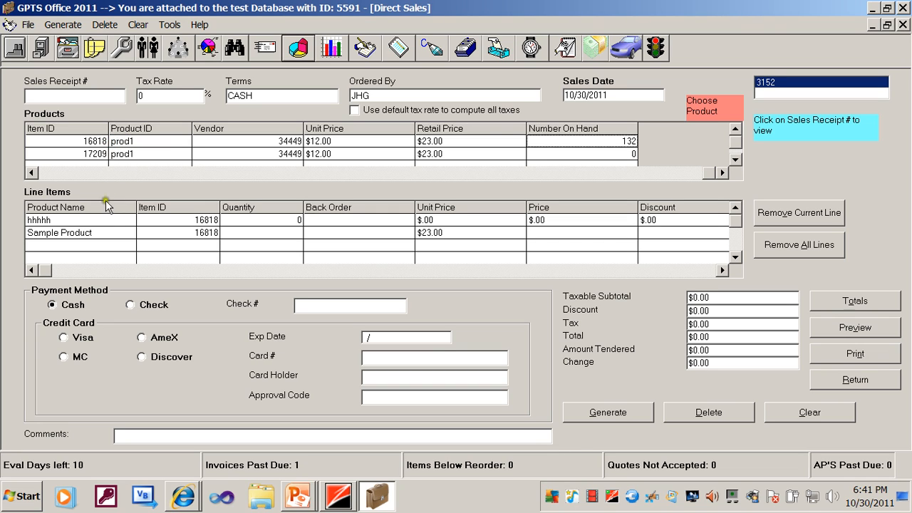
Remove the hhhhh line item and set the Sample Product line's quantity to 12.
{"action": "left_click", "coordinate": [106, 220]}
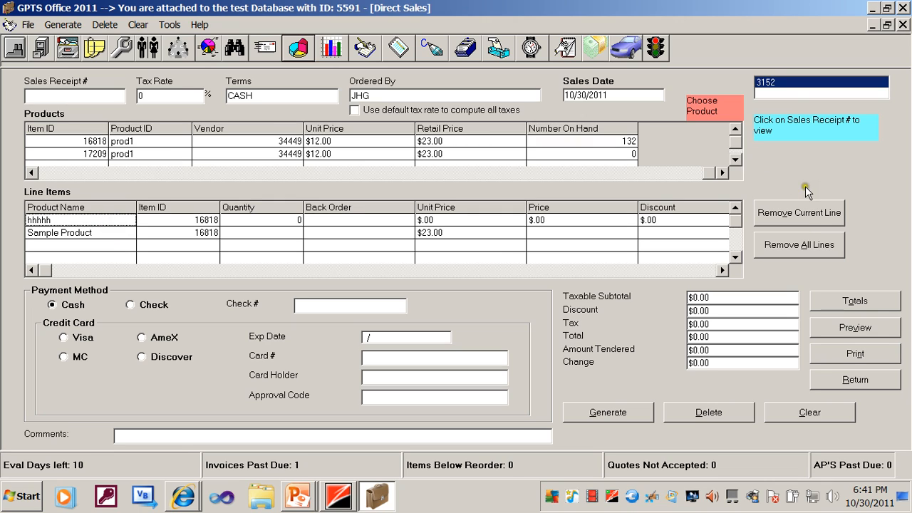
{"action": "left_click", "coordinate": [806, 216]}
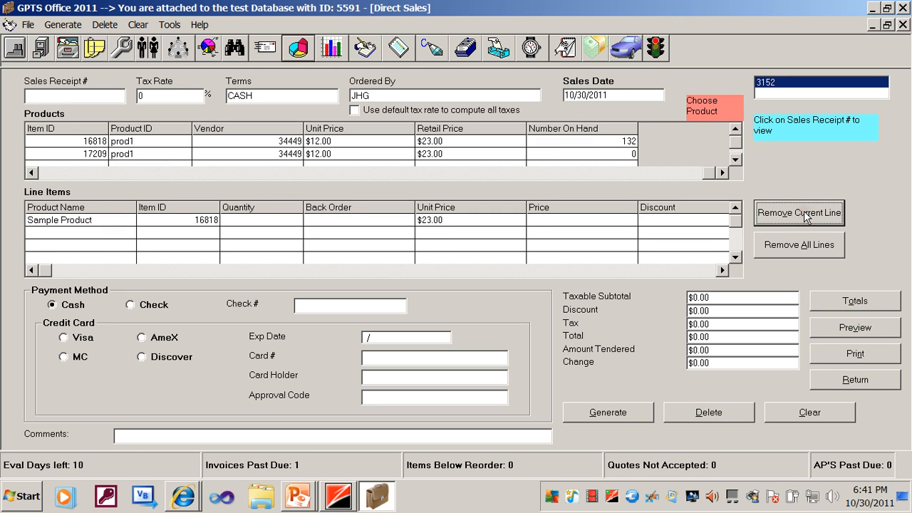
{"action": "double_click", "coordinate": [292, 221]}
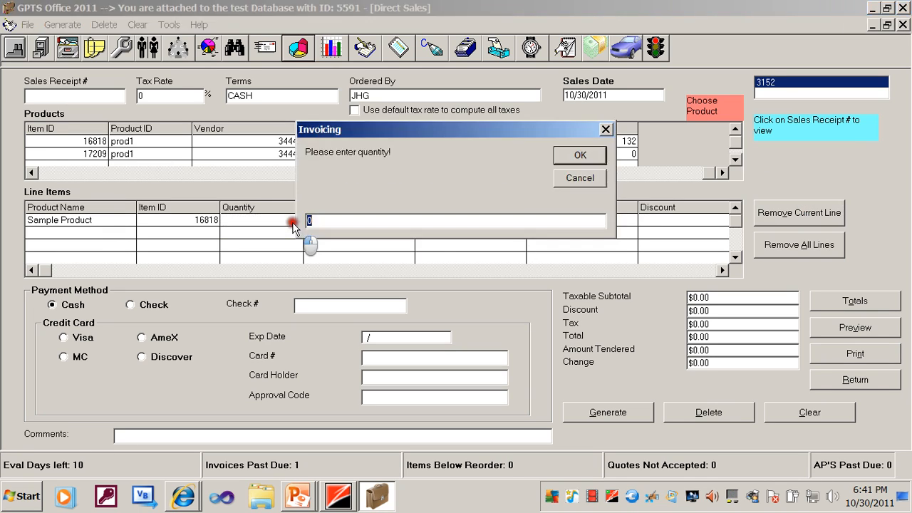
{"action": "type", "text": "12"}
{"action": "left_click", "coordinate": [574, 158]}
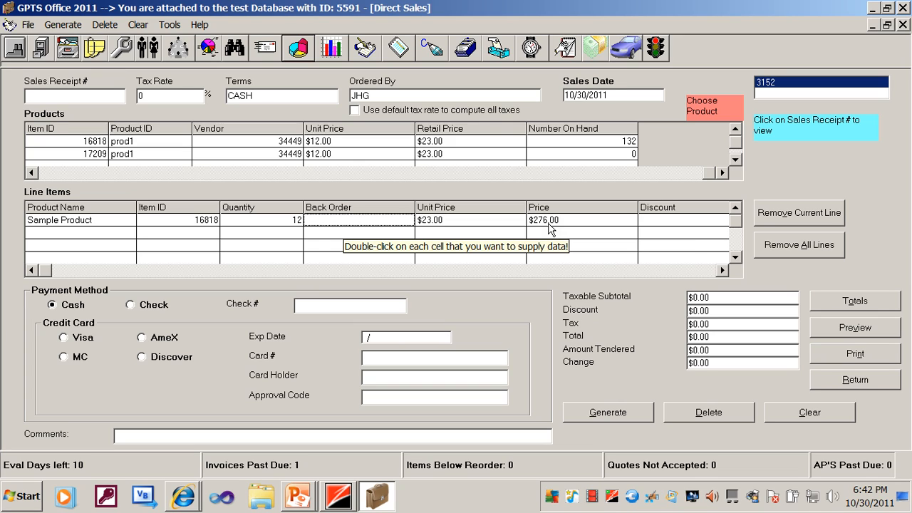
Set the tax rate on the Sample Product line item to 0.
{"action": "left_click", "coordinate": [688, 271]}
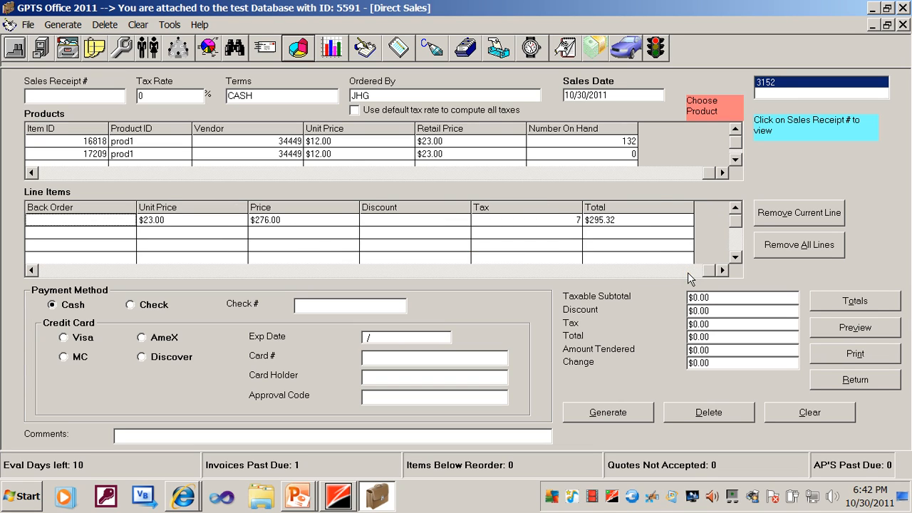
{"action": "double_click", "coordinate": [563, 221]}
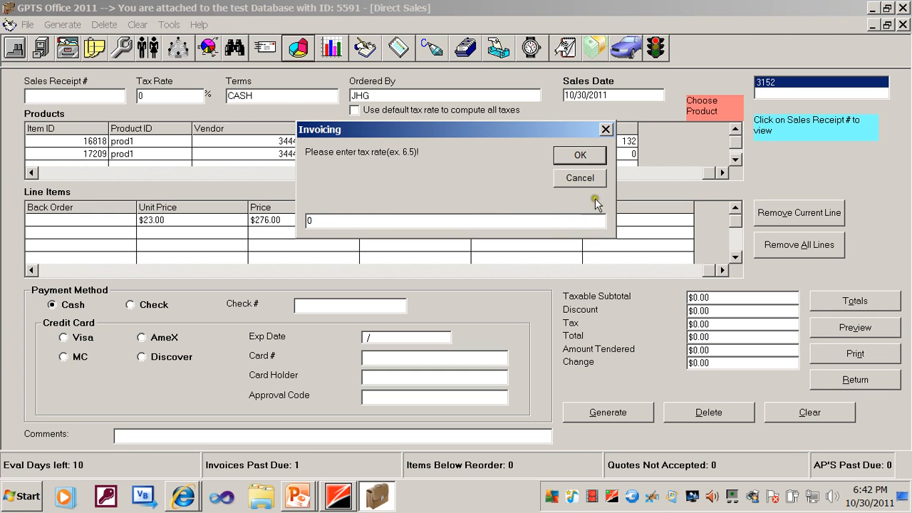
{"action": "left_click", "coordinate": [596, 156]}
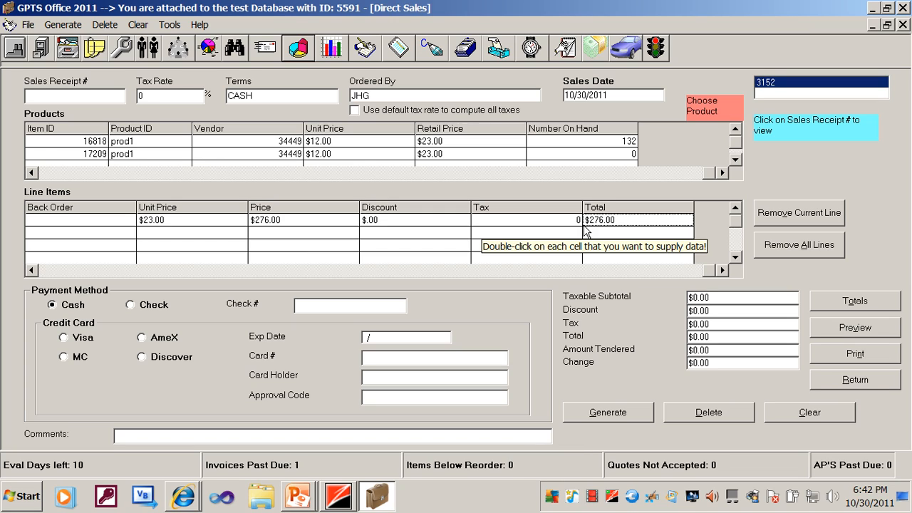
Calculate the sale totals, enter $276.00 as the amount tendered, and recalculate the totals.
{"action": "left_click", "coordinate": [846, 301]}
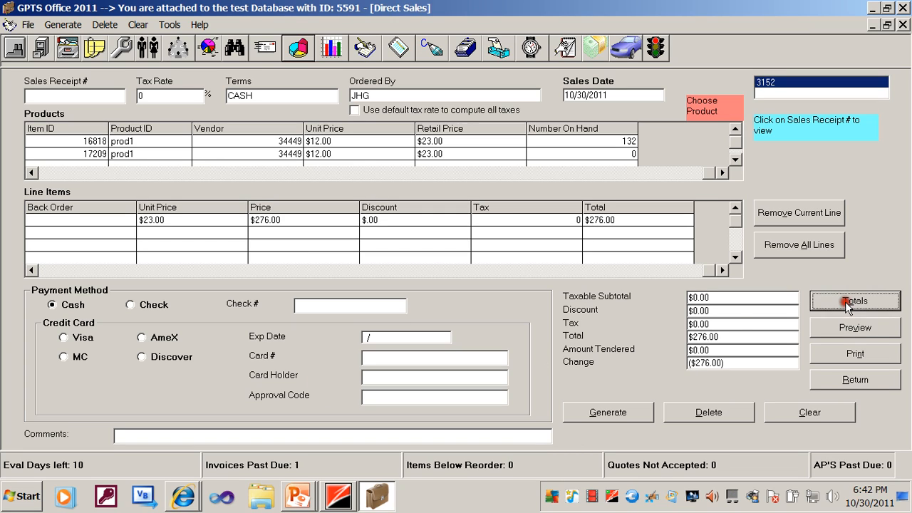
{"action": "left_click", "coordinate": [720, 350]}
{"action": "type", "text": "27"}
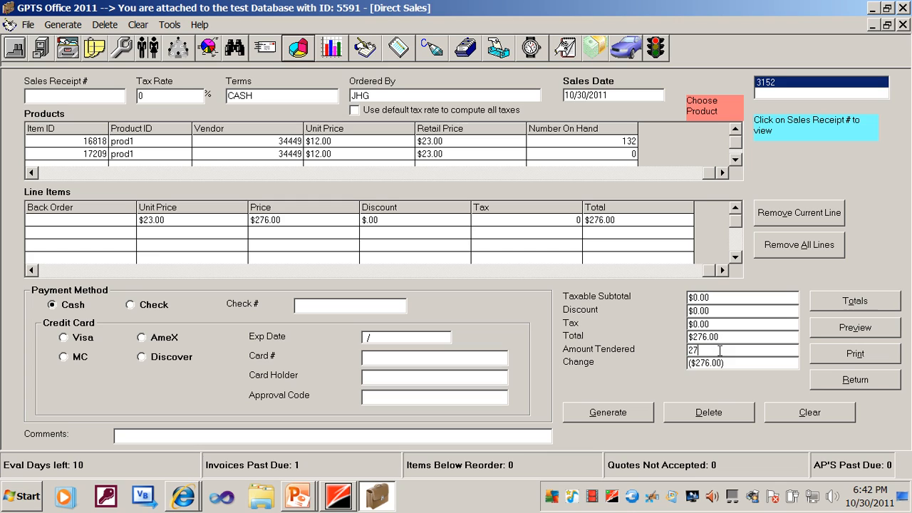
{"action": "type", "text": "6.0"}
{"action": "left_click", "coordinate": [821, 305]}
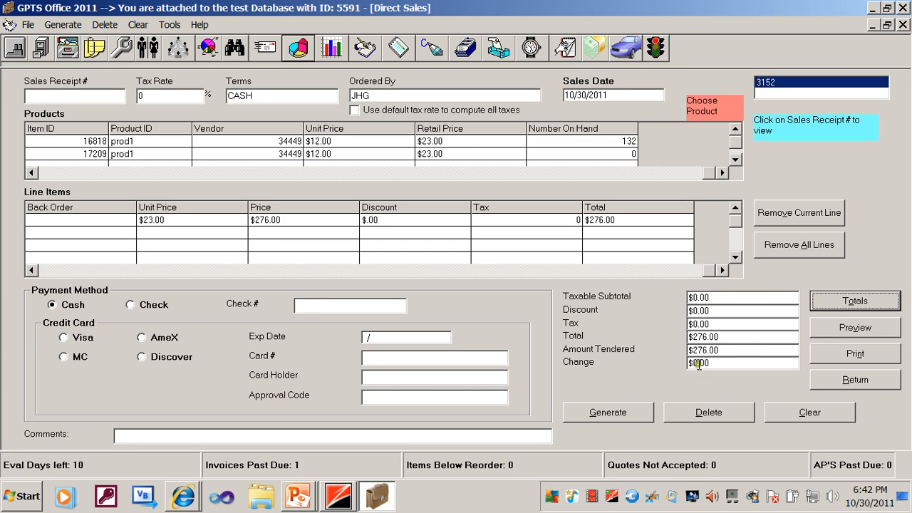
Generate the direct sale with a system-assigned receipt number, leaving the comments blank.
{"action": "left_click", "coordinate": [609, 414]}
{"action": "left_click", "coordinate": [498, 442]}
{"action": "left_click", "coordinate": [619, 409]}
{"action": "left_click", "coordinate": [620, 412]}
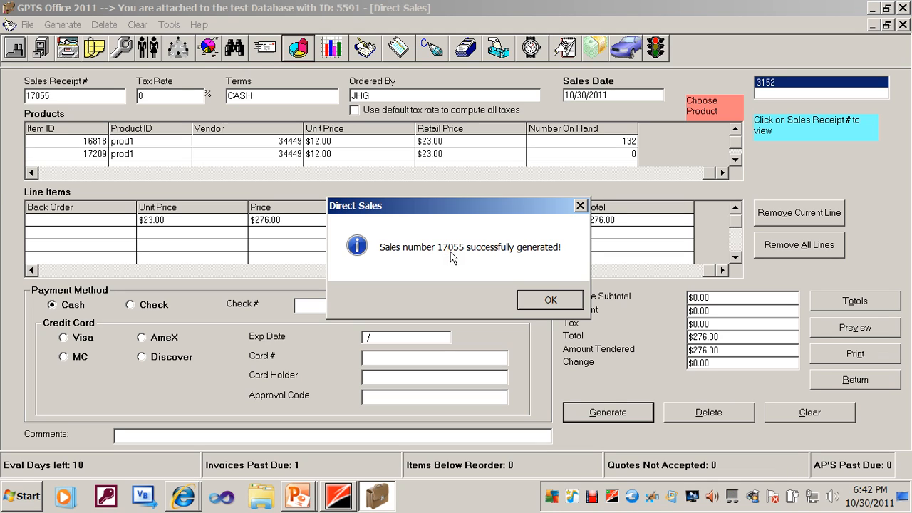
{"action": "left_click", "coordinate": [542, 300]}
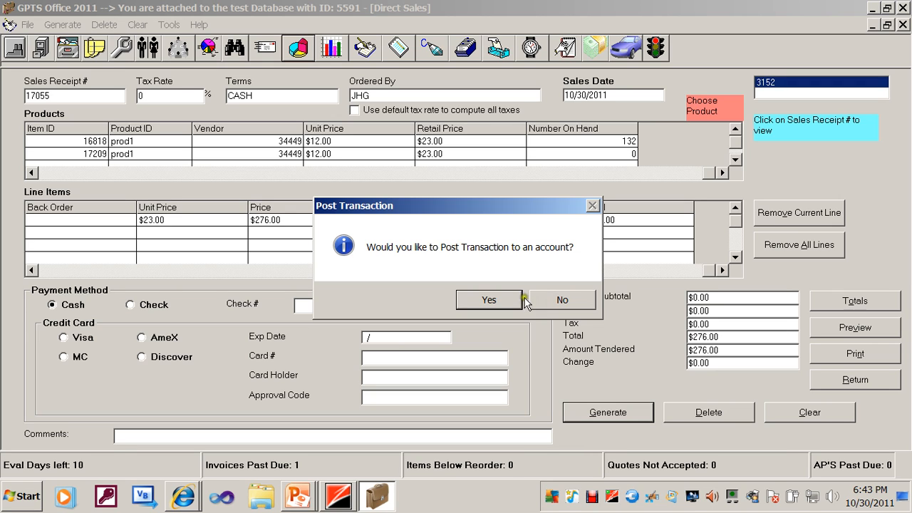
Post the $276.00 transaction to the fund1 Checking One account as a Sale, and close the account posting.
{"action": "left_click", "coordinate": [509, 300]}
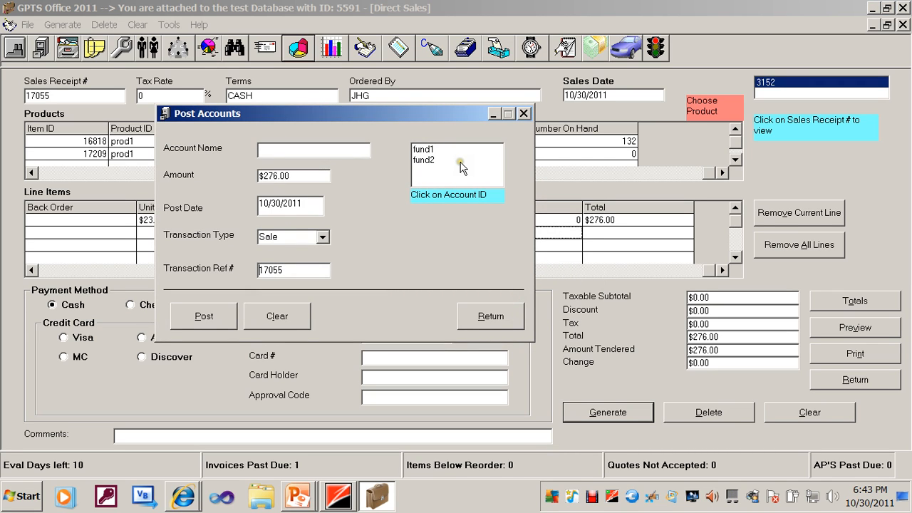
{"action": "left_click", "coordinate": [438, 150]}
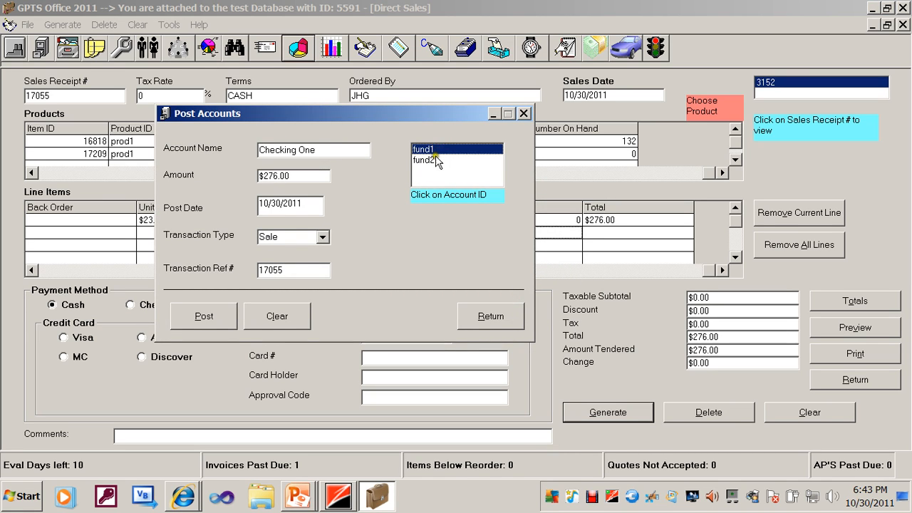
{"action": "left_click", "coordinate": [435, 160]}
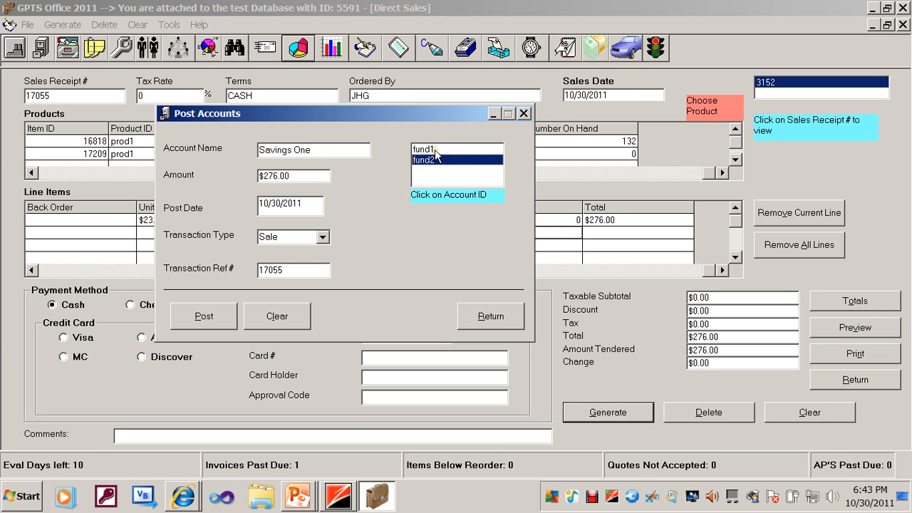
{"action": "left_click", "coordinate": [436, 149]}
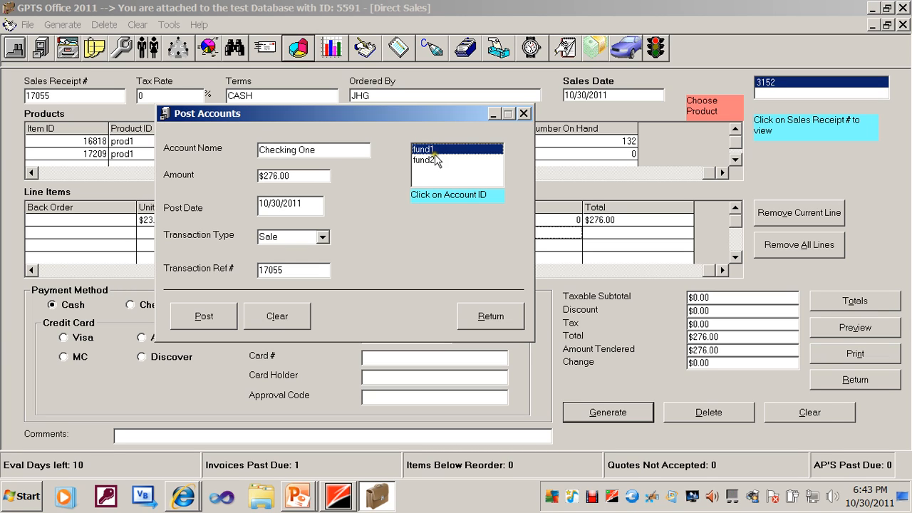
{"action": "left_click", "coordinate": [434, 160]}
{"action": "left_click", "coordinate": [436, 150]}
{"action": "left_click", "coordinate": [301, 236]}
{"action": "left_click", "coordinate": [211, 317]}
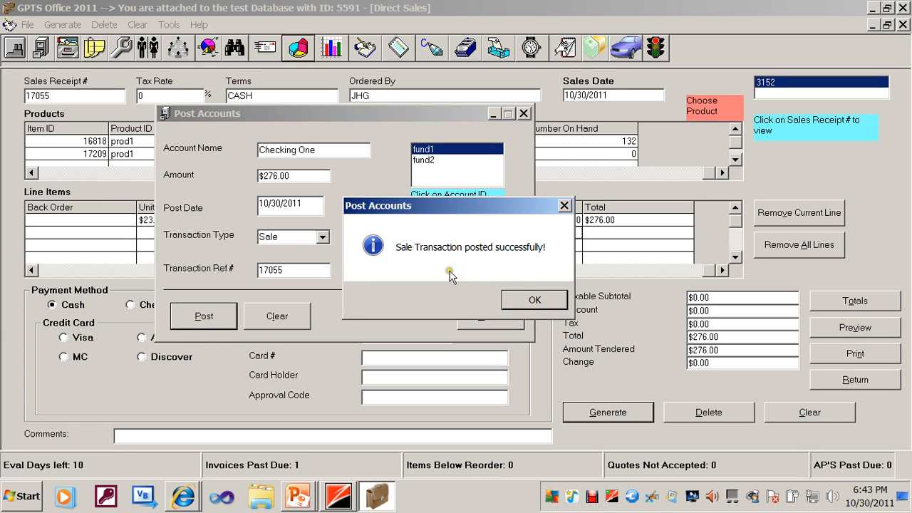
{"action": "left_click", "coordinate": [536, 299]}
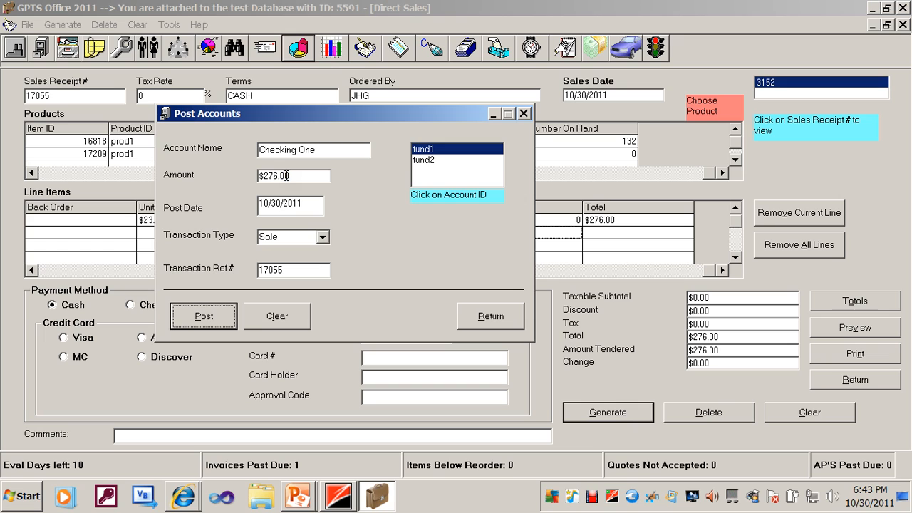
{"action": "left_click", "coordinate": [491, 306]}
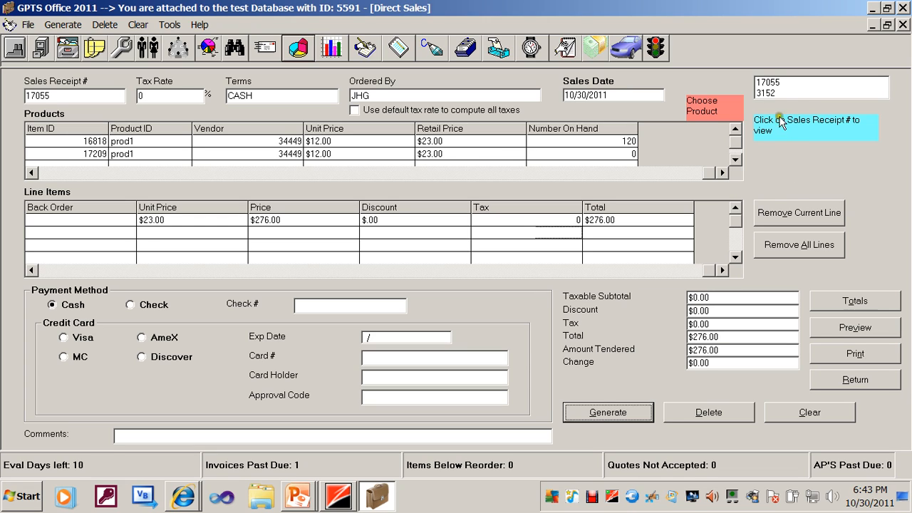
Load the newly generated sales receipt and change its payment method to Check with check number 1090.
{"action": "left_click", "coordinate": [772, 83]}
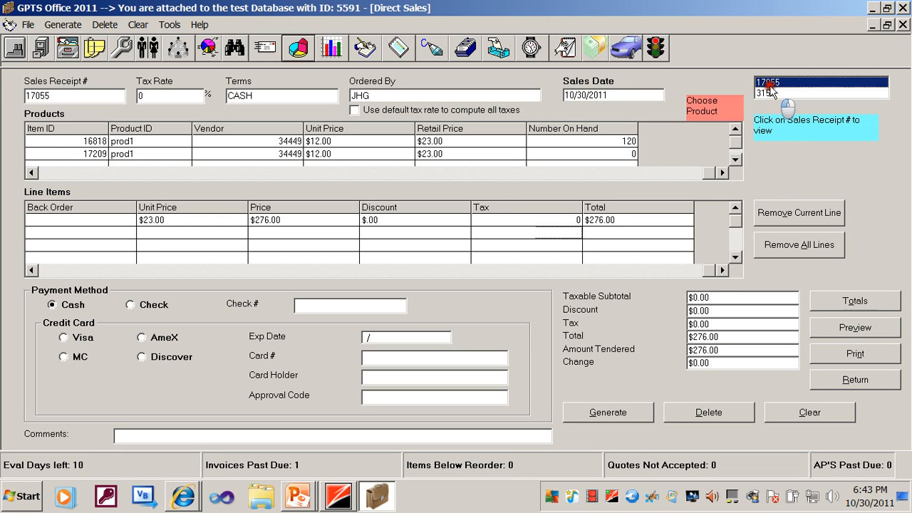
{"action": "left_click", "coordinate": [140, 307]}
{"action": "left_click", "coordinate": [330, 307]}
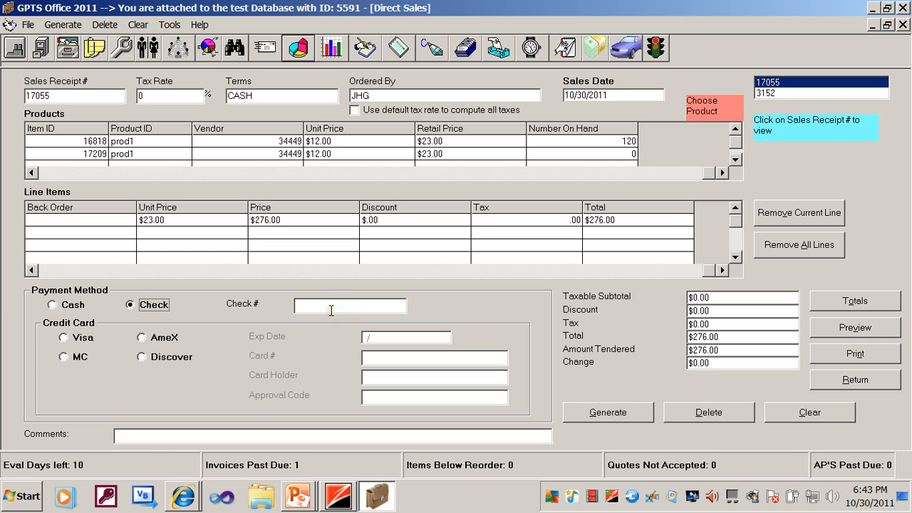
{"action": "left_click", "coordinate": [331, 310]}
{"action": "type", "text": "1090"}
{"action": "double_click", "coordinate": [334, 143]}
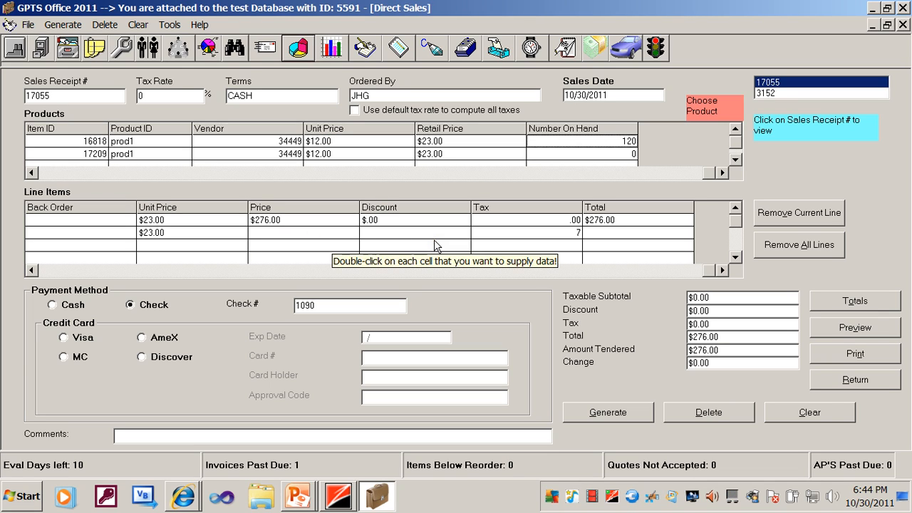
{"action": "left_click", "coordinate": [45, 272]}
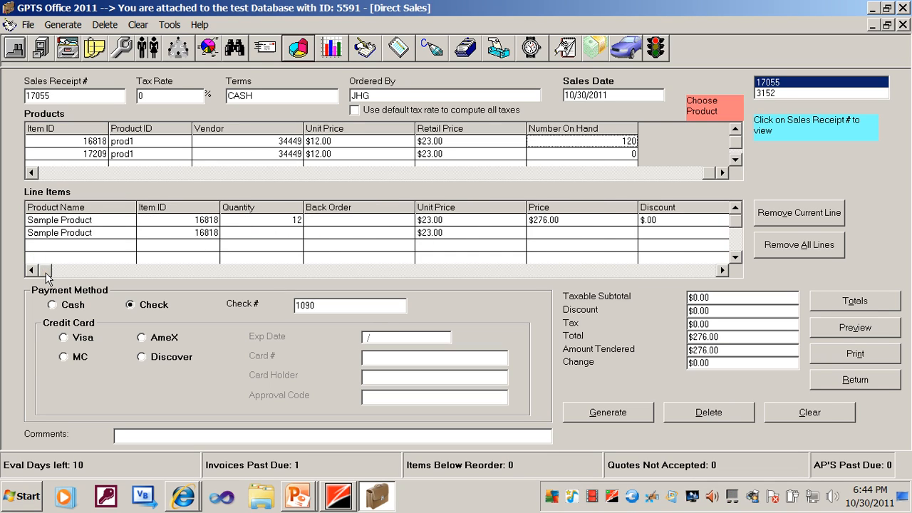
{"action": "left_click", "coordinate": [125, 236]}
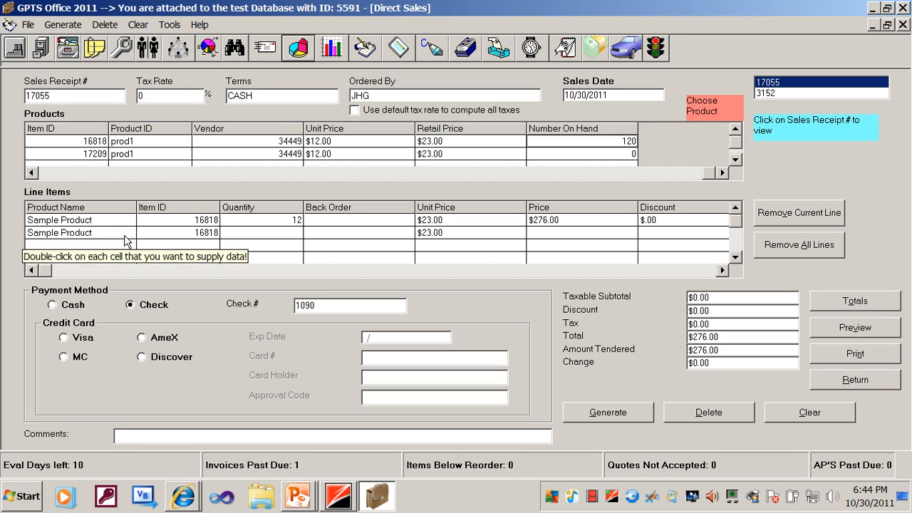
{"action": "left_click", "coordinate": [124, 235]}
{"action": "left_click", "coordinate": [766, 217]}
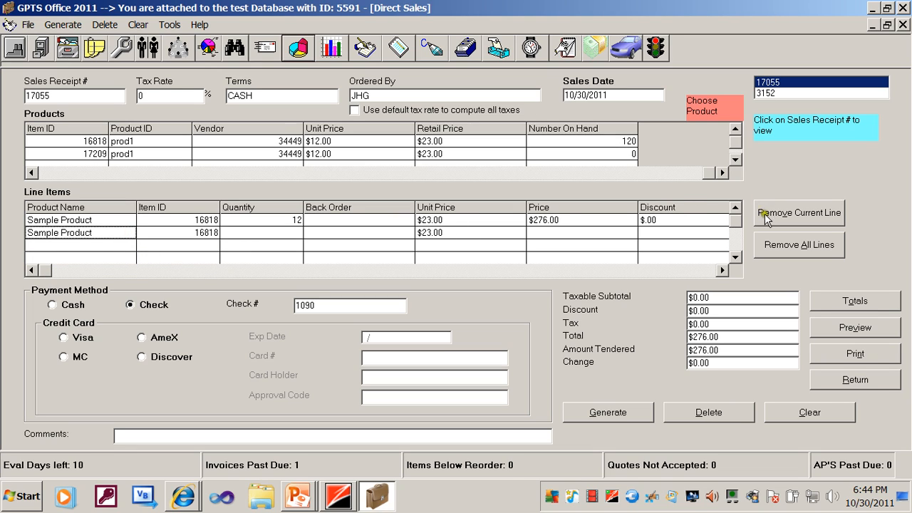
Add the prod1 product with item ID 17209 as a second line item with a quantity of 5.
{"action": "left_click", "coordinate": [267, 156]}
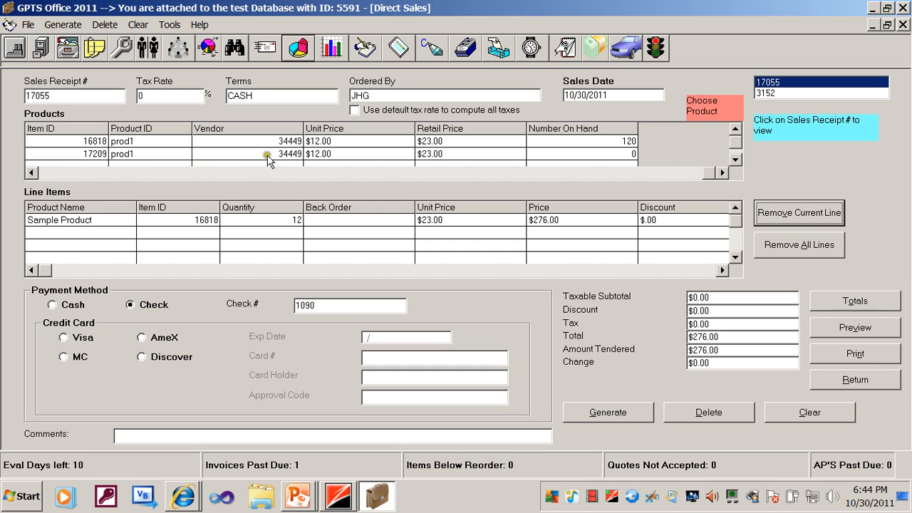
{"action": "double_click", "coordinate": [267, 156]}
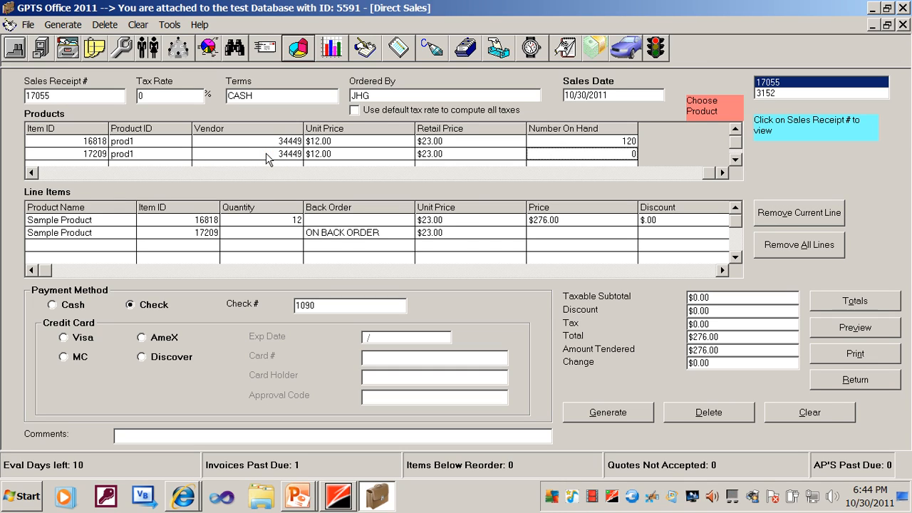
{"action": "double_click", "coordinate": [283, 232]}
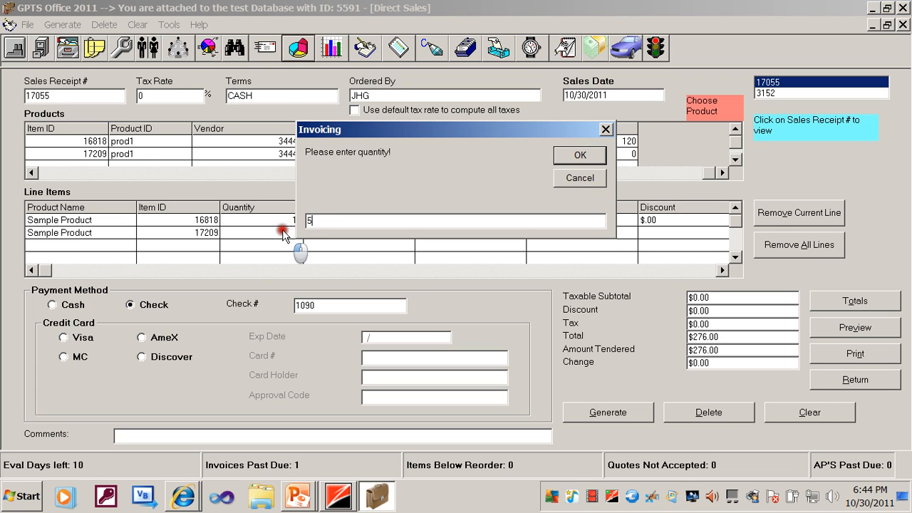
{"action": "type", "text": "5"}
{"action": "left_click", "coordinate": [570, 156]}
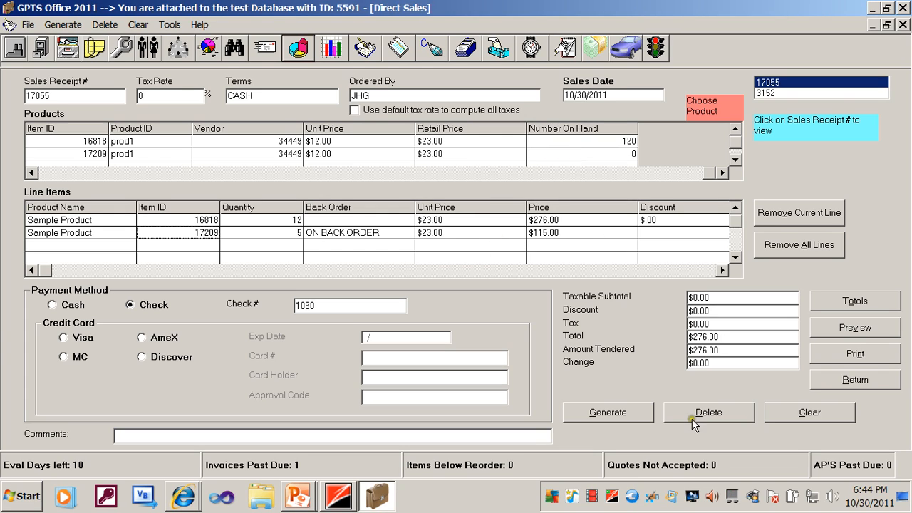
Recalculate the sale totals with the new line, set the amount tendered to 400, and update the totals.
{"action": "left_click", "coordinate": [829, 301]}
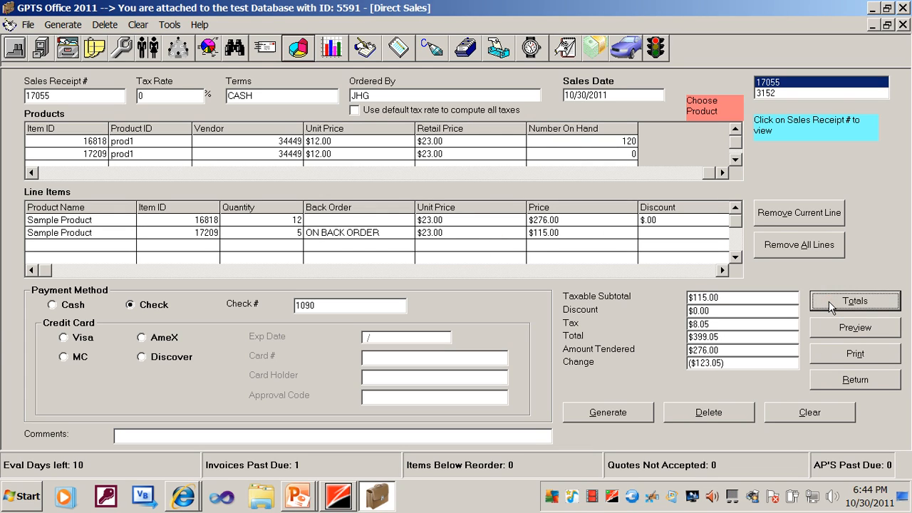
{"action": "double_click", "coordinate": [747, 354]}
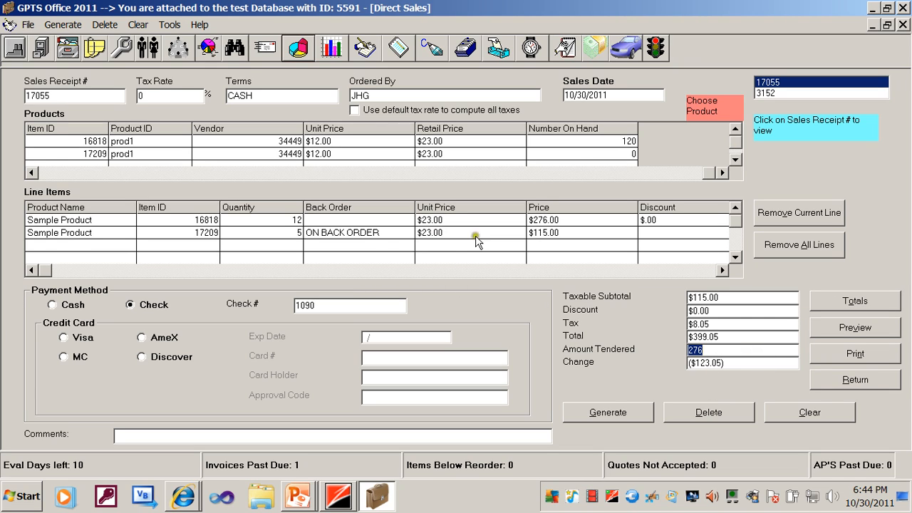
{"action": "left_click", "coordinate": [560, 273]}
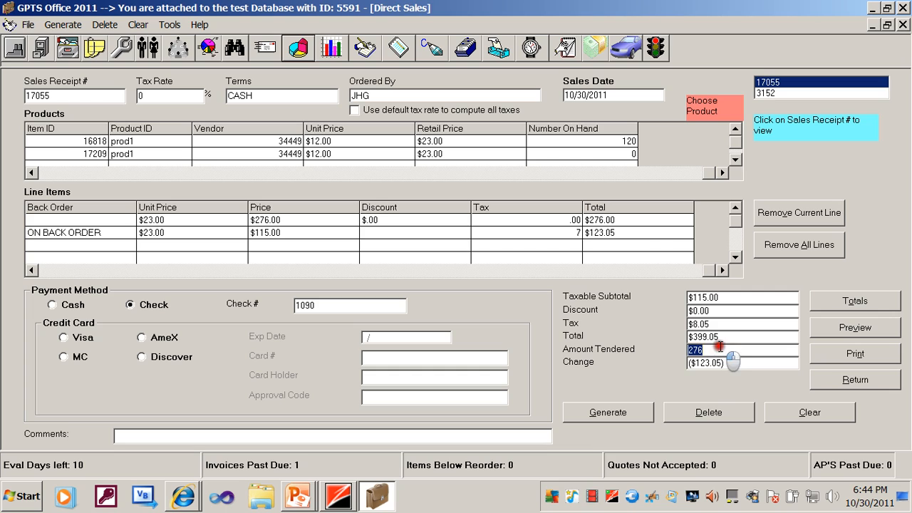
{"action": "type", "text": "400"}
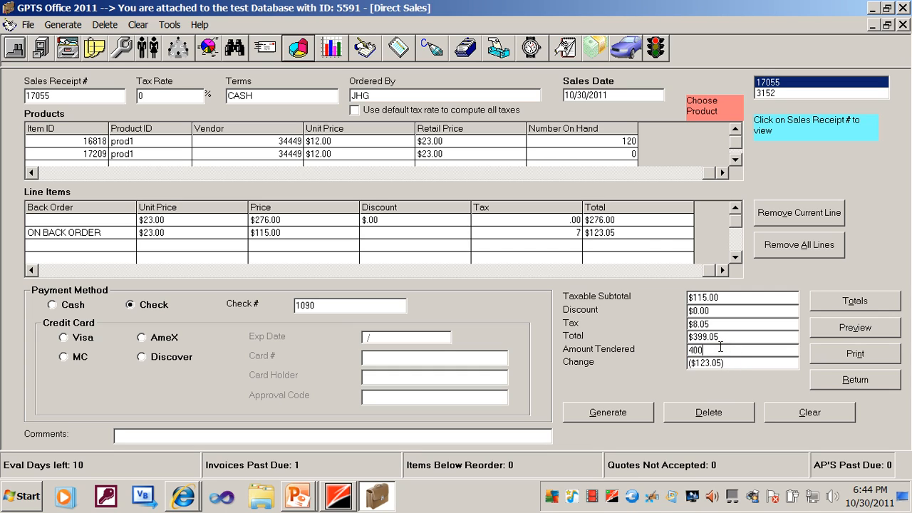
{"action": "left_click", "coordinate": [847, 307]}
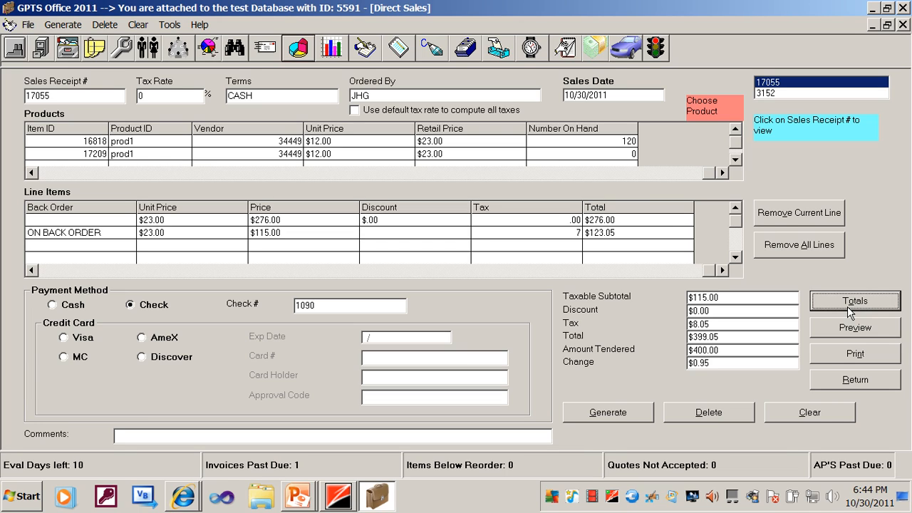
Generate the direct sale, post its $399.05 total to the fund2 Savings One account as a Sale, and close the posting window.
{"action": "left_click", "coordinate": [642, 411]}
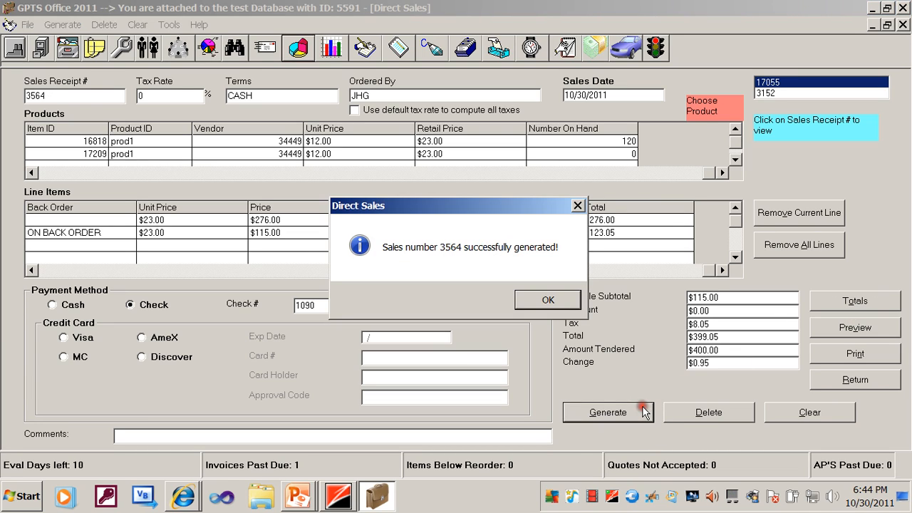
{"action": "left_click", "coordinate": [563, 305]}
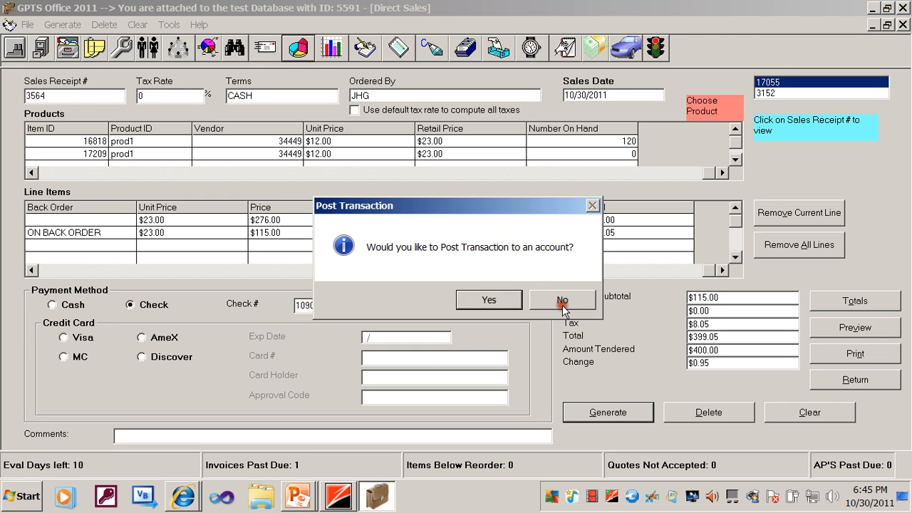
{"action": "left_click", "coordinate": [512, 302]}
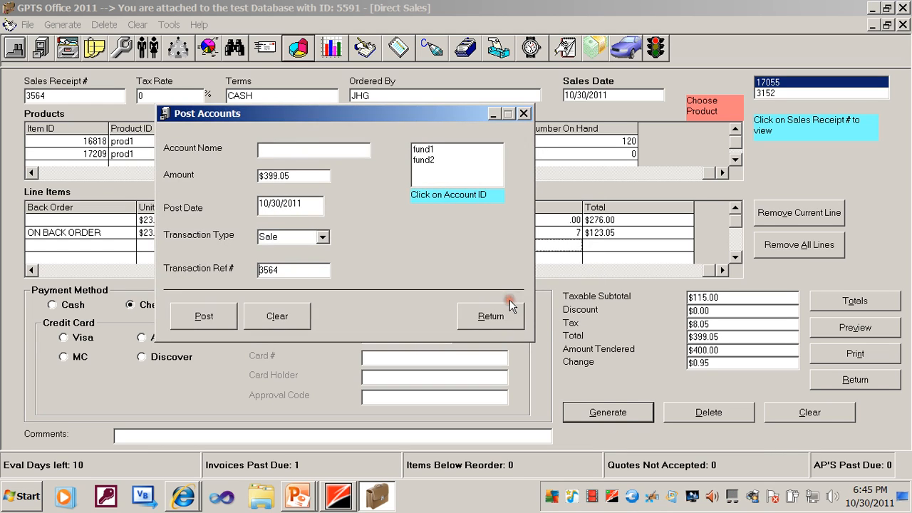
{"action": "left_click", "coordinate": [423, 161]}
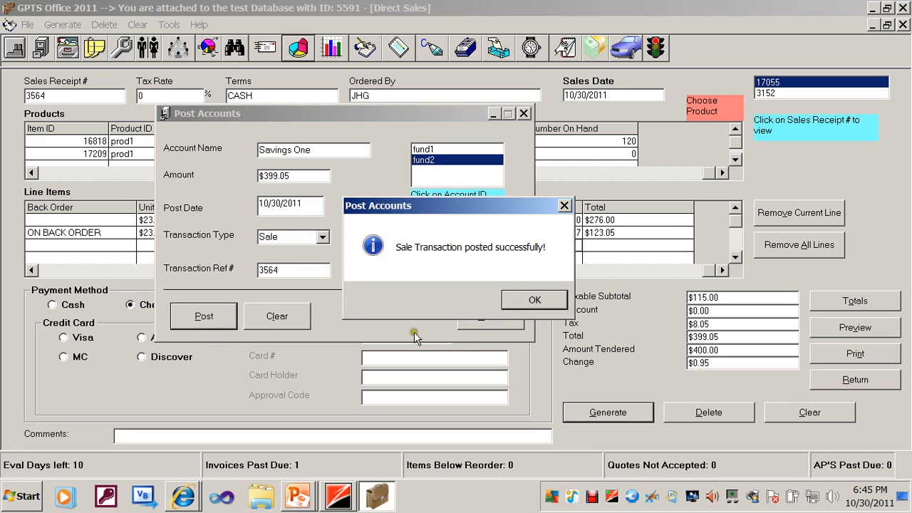
{"action": "left_click", "coordinate": [533, 299]}
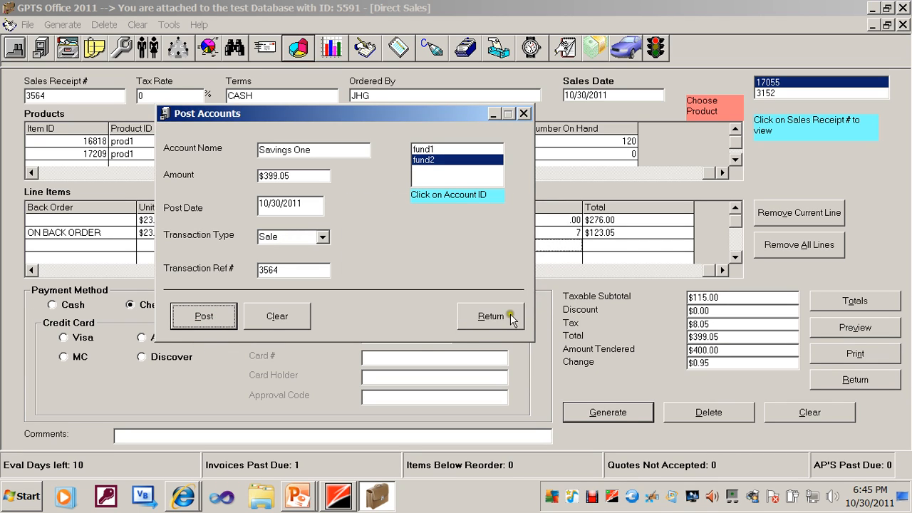
{"action": "left_click", "coordinate": [510, 314]}
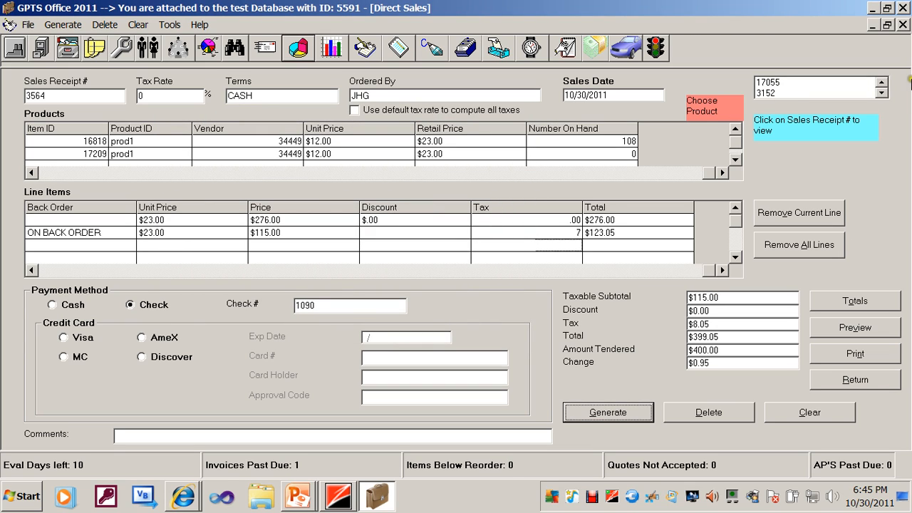
Load the newly generated check sale and preview its sales receipt down to the payment totals.
{"action": "left_click", "coordinate": [882, 93]}
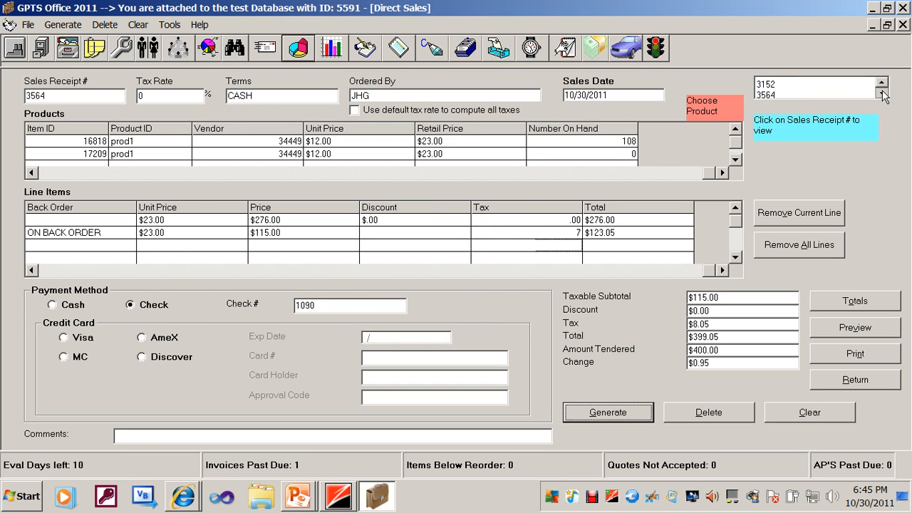
{"action": "left_click", "coordinate": [843, 93]}
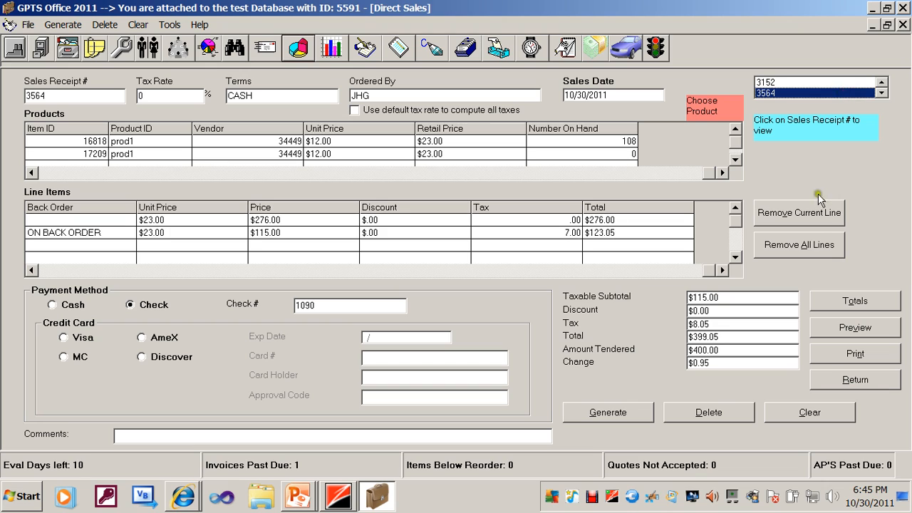
{"action": "left_click", "coordinate": [832, 331]}
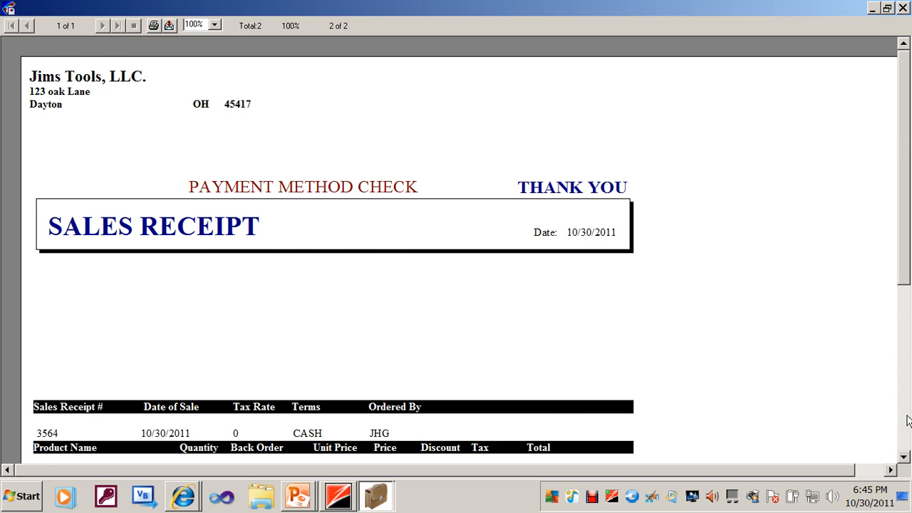
{"action": "scroll", "coordinate": [908, 420], "scroll_direction": "down", "scroll_amount": 3}
{"action": "scroll", "coordinate": [906, 416], "scroll_direction": "down", "scroll_amount": 2}
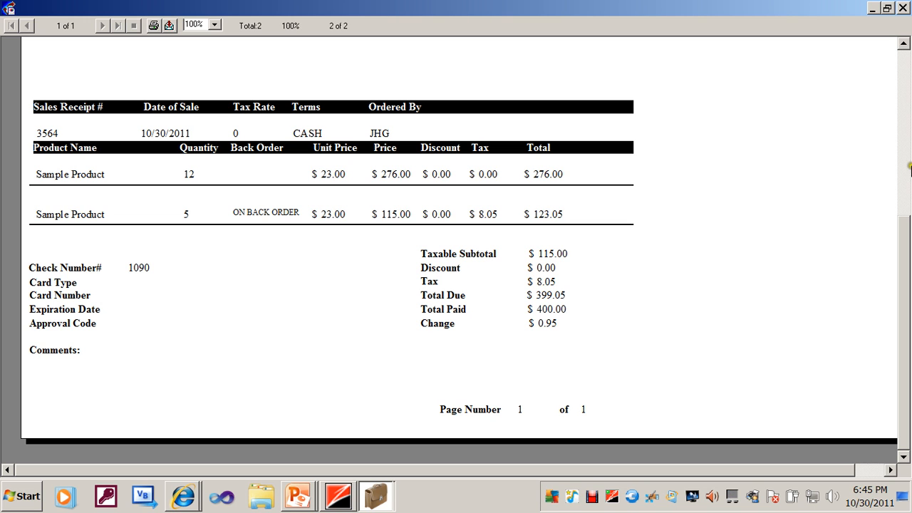
{"action": "left_click", "coordinate": [903, 7]}
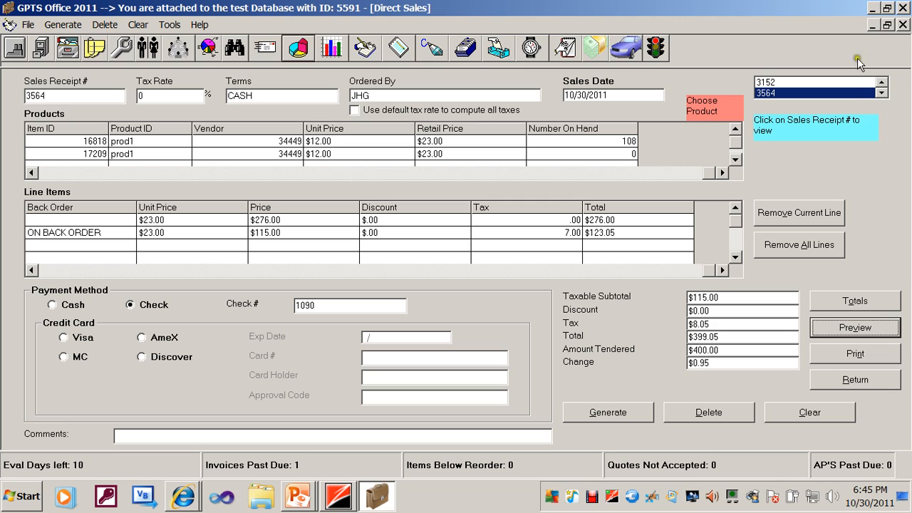
Load the earlier 10/30/2011 cash sale, preview its sales receipt, and leave Direct Sales.
{"action": "left_click", "coordinate": [846, 80]}
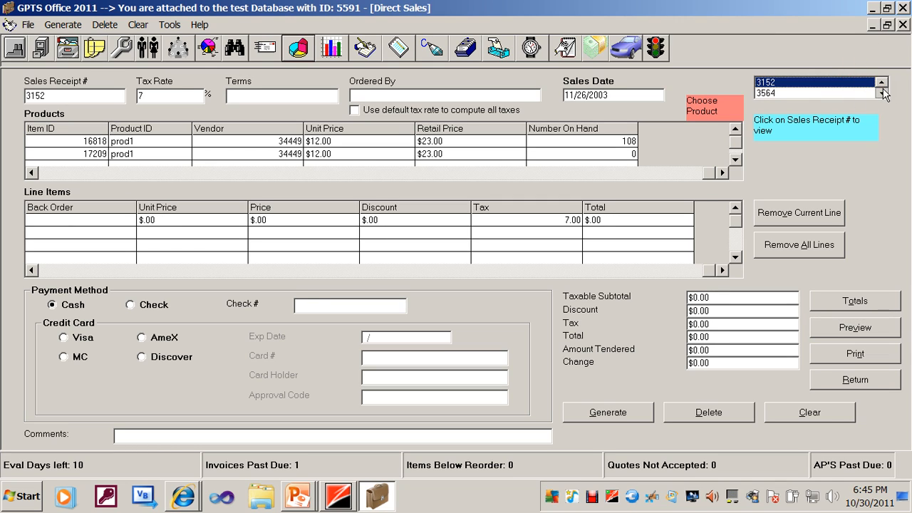
{"action": "left_click", "coordinate": [881, 82]}
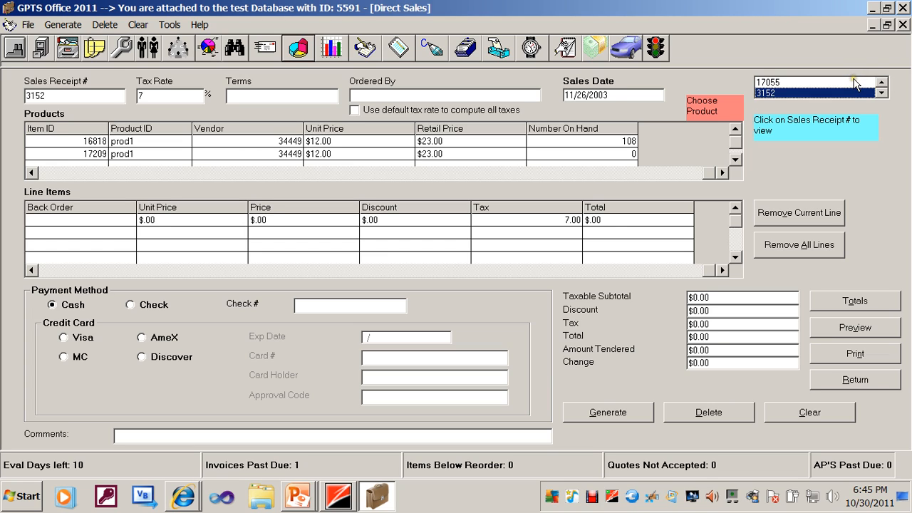
{"action": "left_click", "coordinate": [854, 81]}
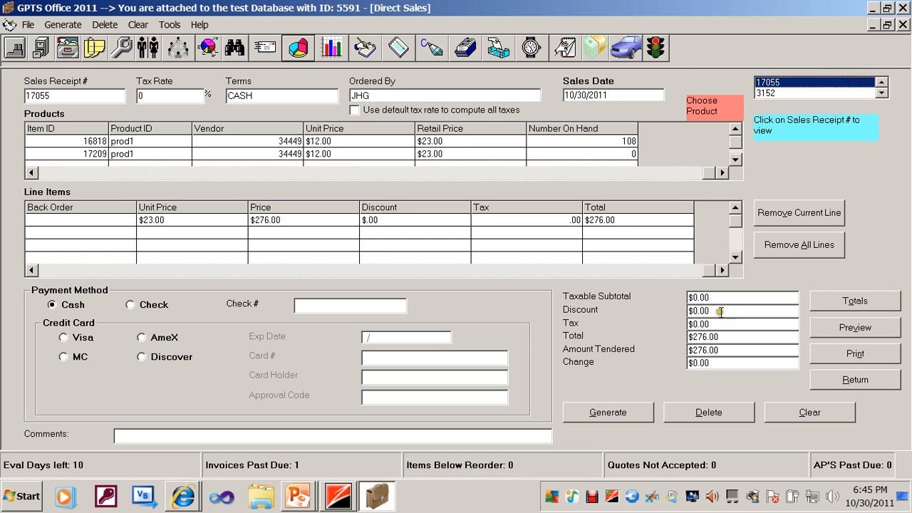
{"action": "left_click", "coordinate": [831, 330]}
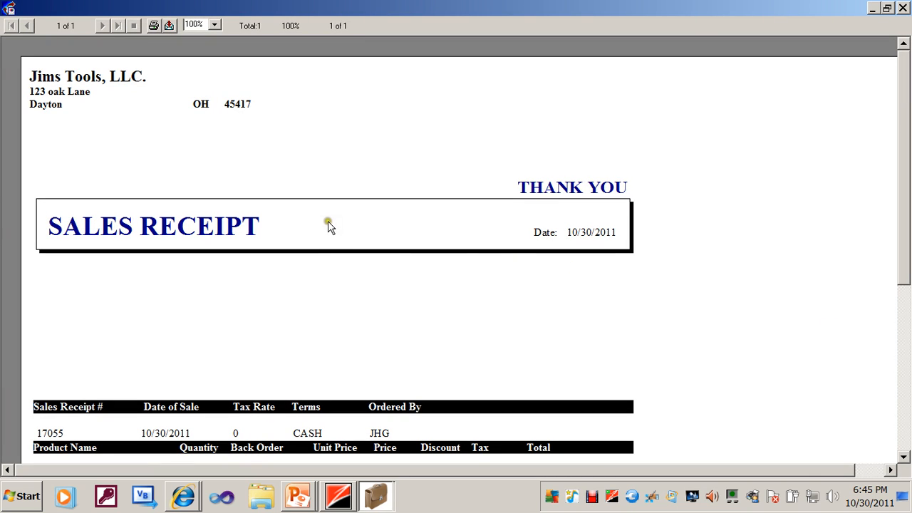
{"action": "left_click", "coordinate": [906, 440]}
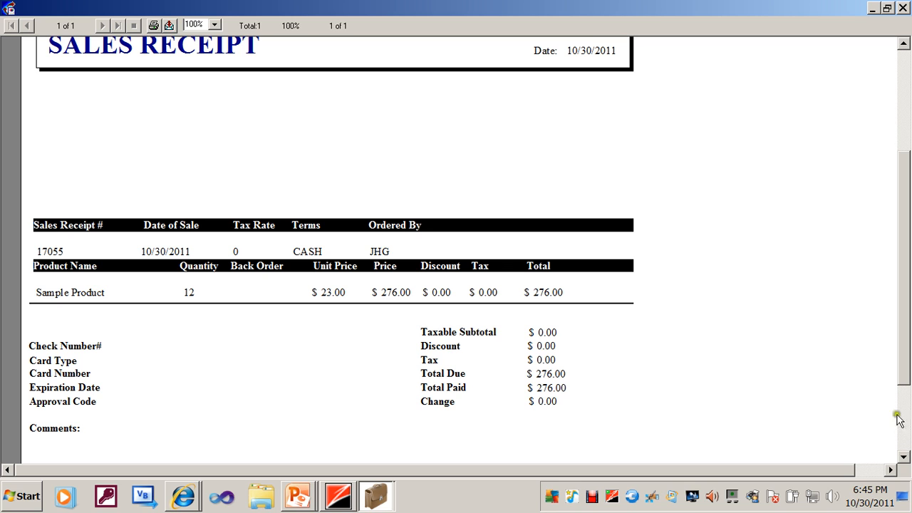
{"action": "left_click", "coordinate": [903, 8]}
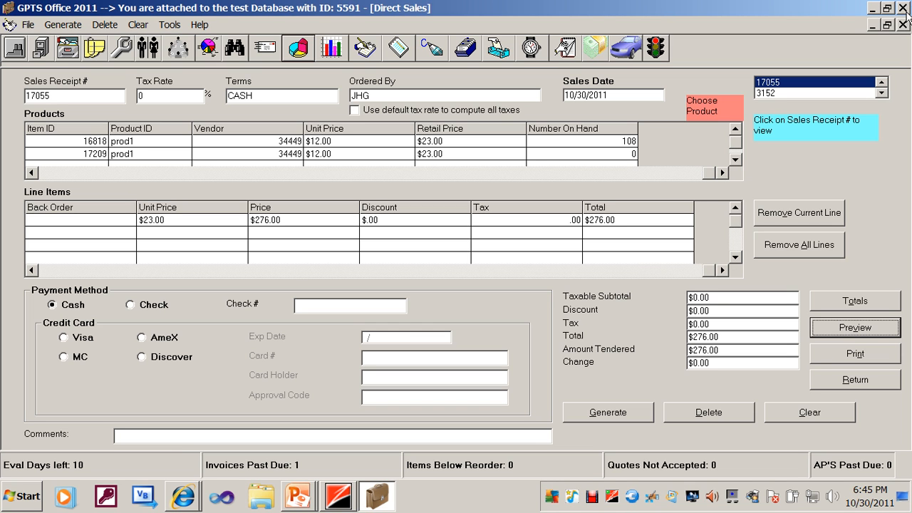
{"action": "left_click", "coordinate": [820, 379]}
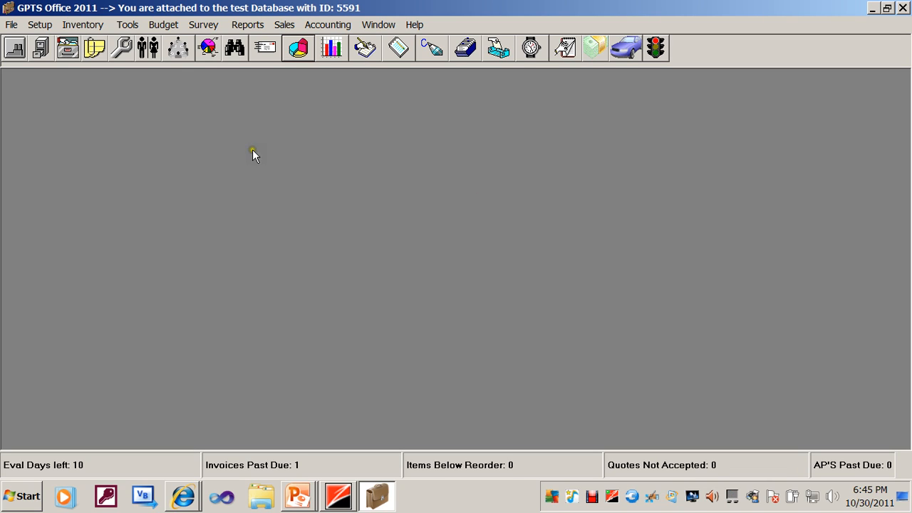
Reverse the fund2 Savings One sale dated 10/30/2011 in the Fund Accounts Details and confirm the reversal.
{"action": "left_click", "coordinate": [164, 28]}
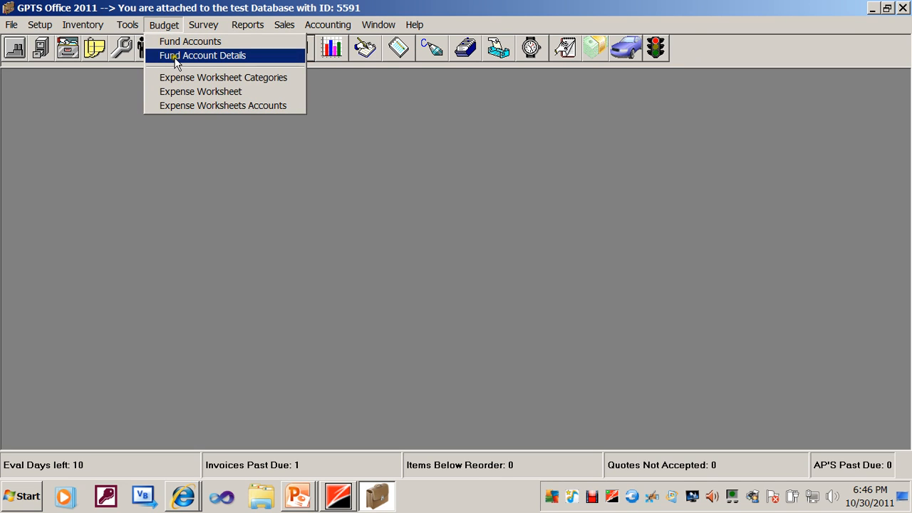
{"action": "left_click", "coordinate": [175, 58]}
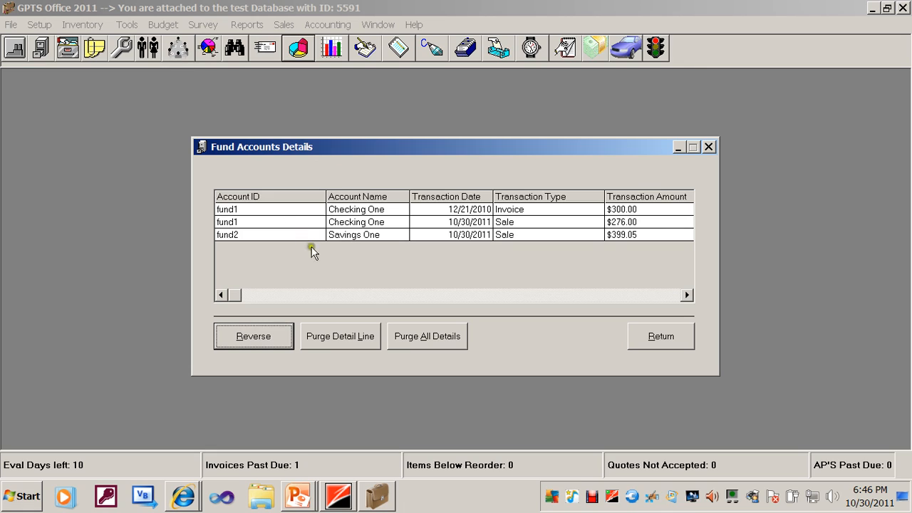
{"action": "left_click", "coordinate": [441, 224]}
{"action": "left_click", "coordinate": [386, 237]}
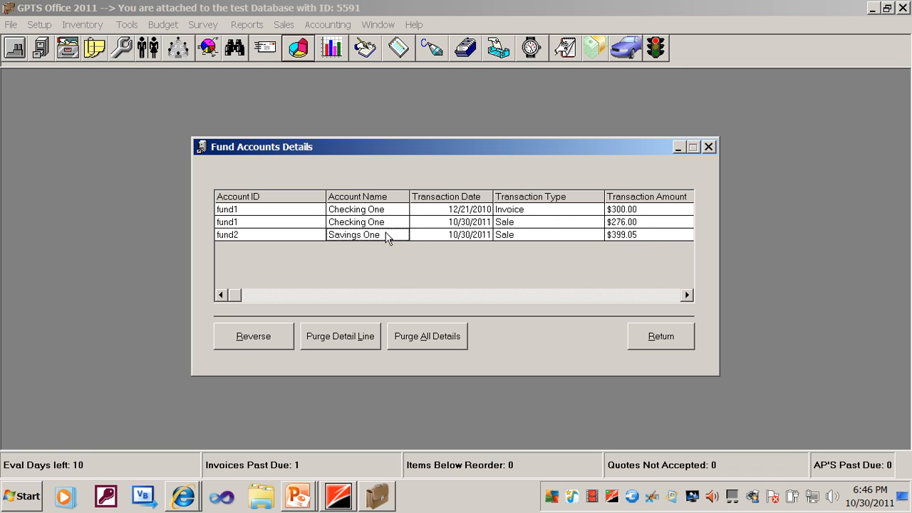
{"action": "left_click", "coordinate": [251, 338]}
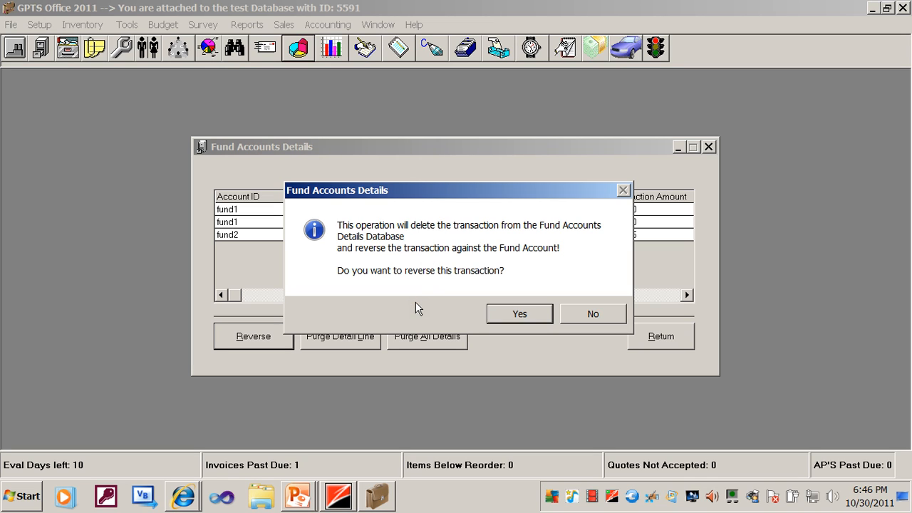
{"action": "left_click", "coordinate": [504, 311]}
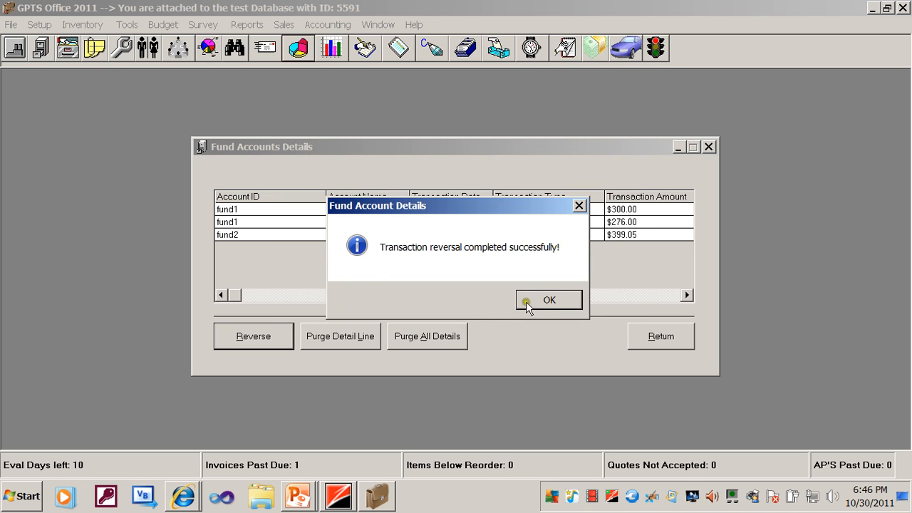
{"action": "left_click", "coordinate": [534, 300]}
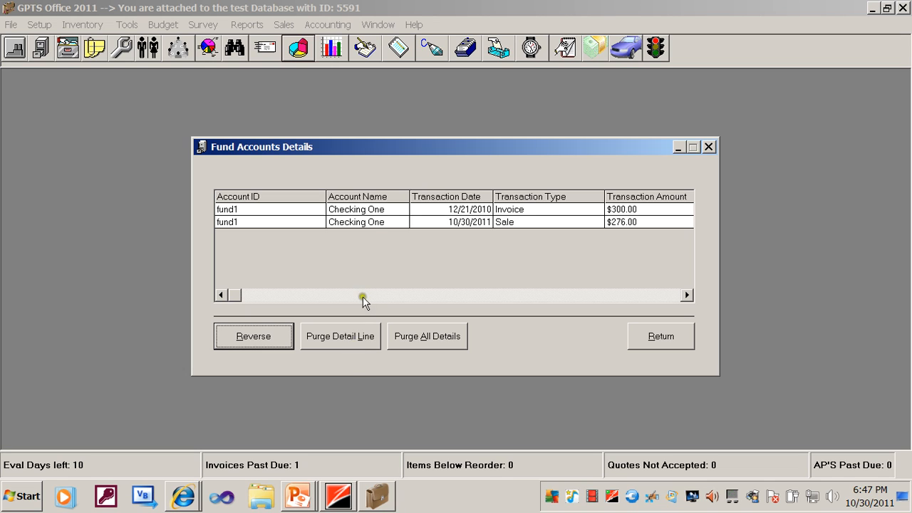
Review the fund1 Checking One sale and invoice lines, and close the Fund Accounts Details.
{"action": "left_click", "coordinate": [370, 222]}
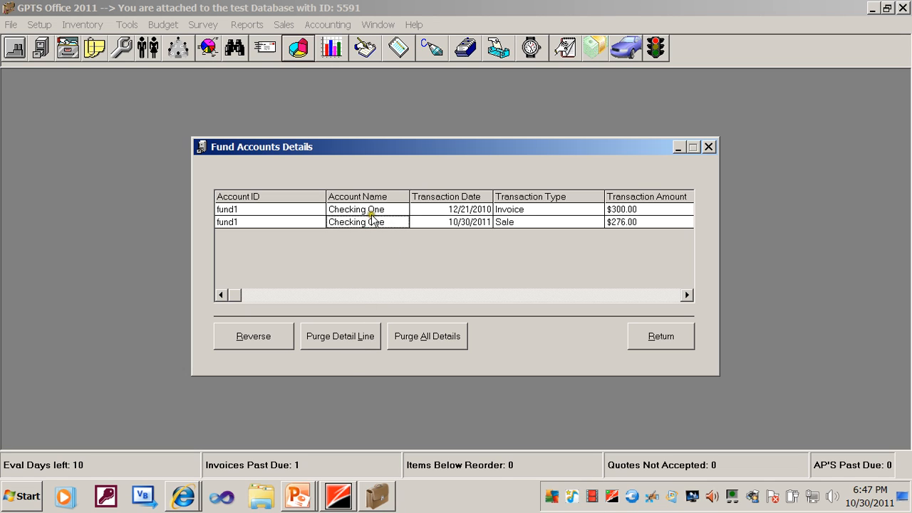
{"action": "left_click", "coordinate": [372, 210]}
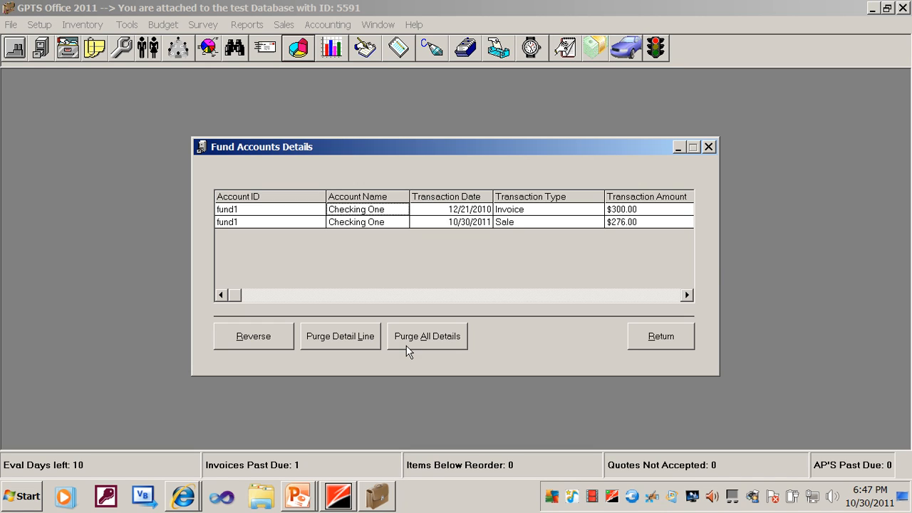
{"action": "left_click", "coordinate": [647, 338]}
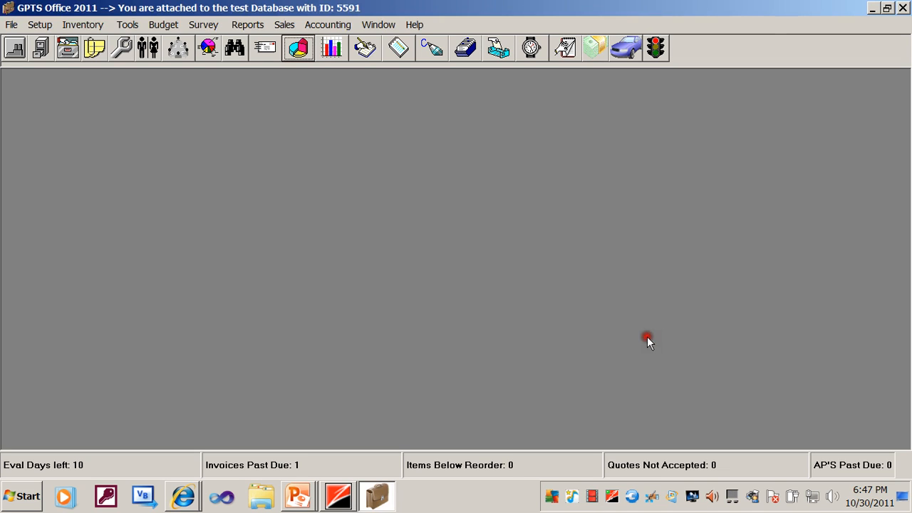
{"action": "left_click", "coordinate": [298, 497]}
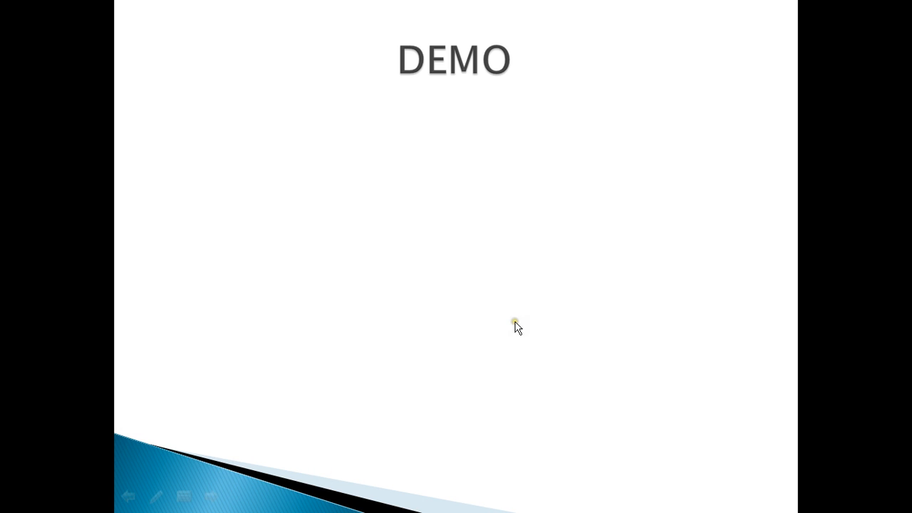
{"action": "left_click", "coordinate": [518, 327]}
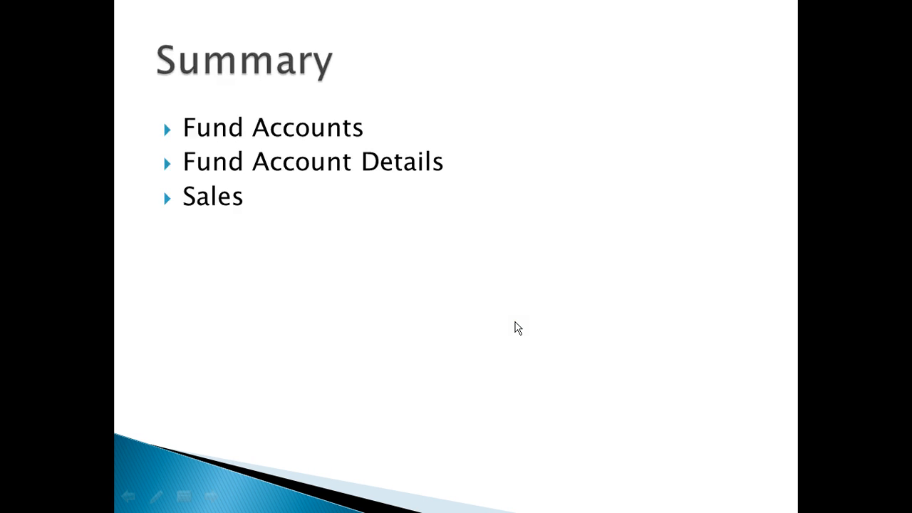